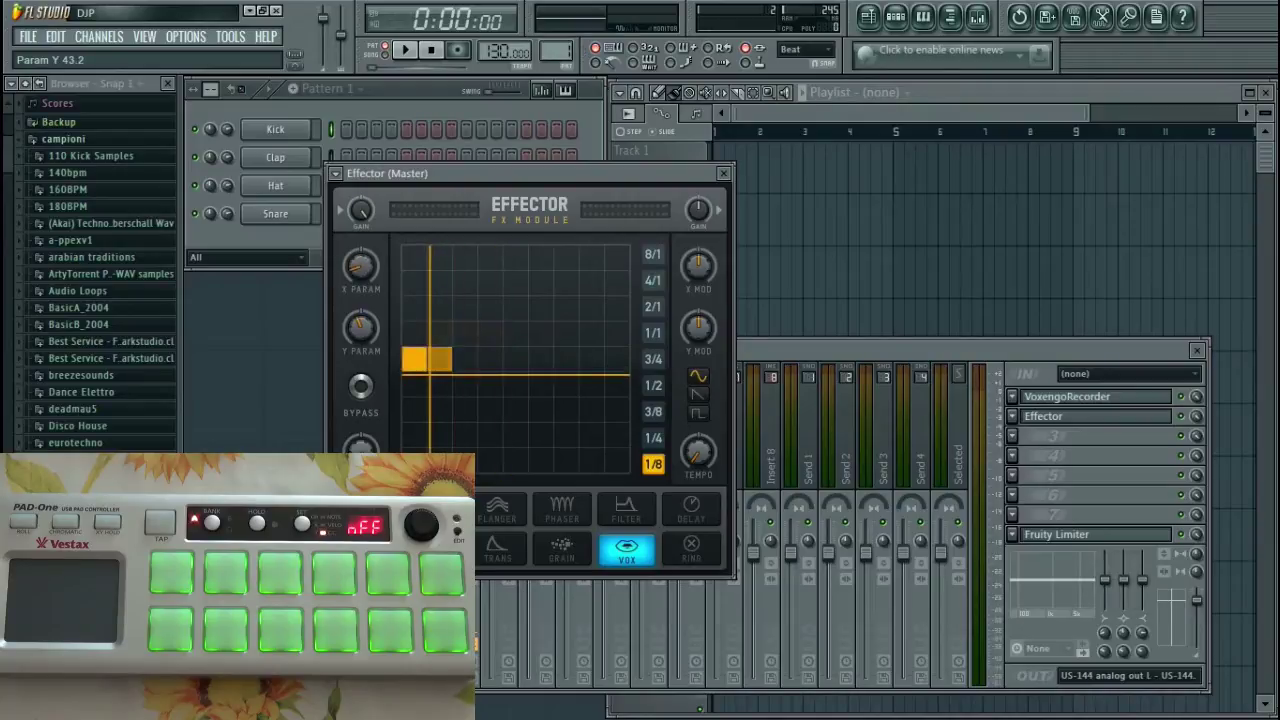
# Step: Link the Effector's X Param and Y Param knobs to the two axes of the PAD-One touchpad
pyautogui.rightClick(362, 264)
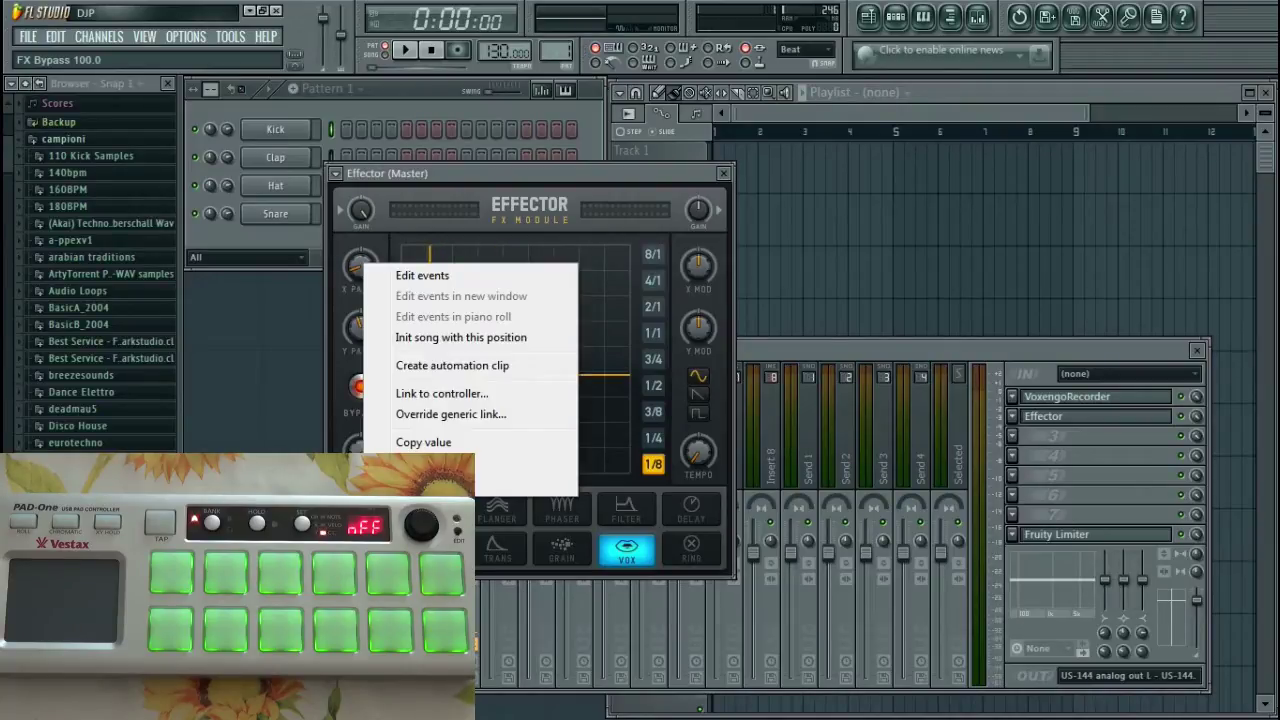
pyautogui.click(441, 393)
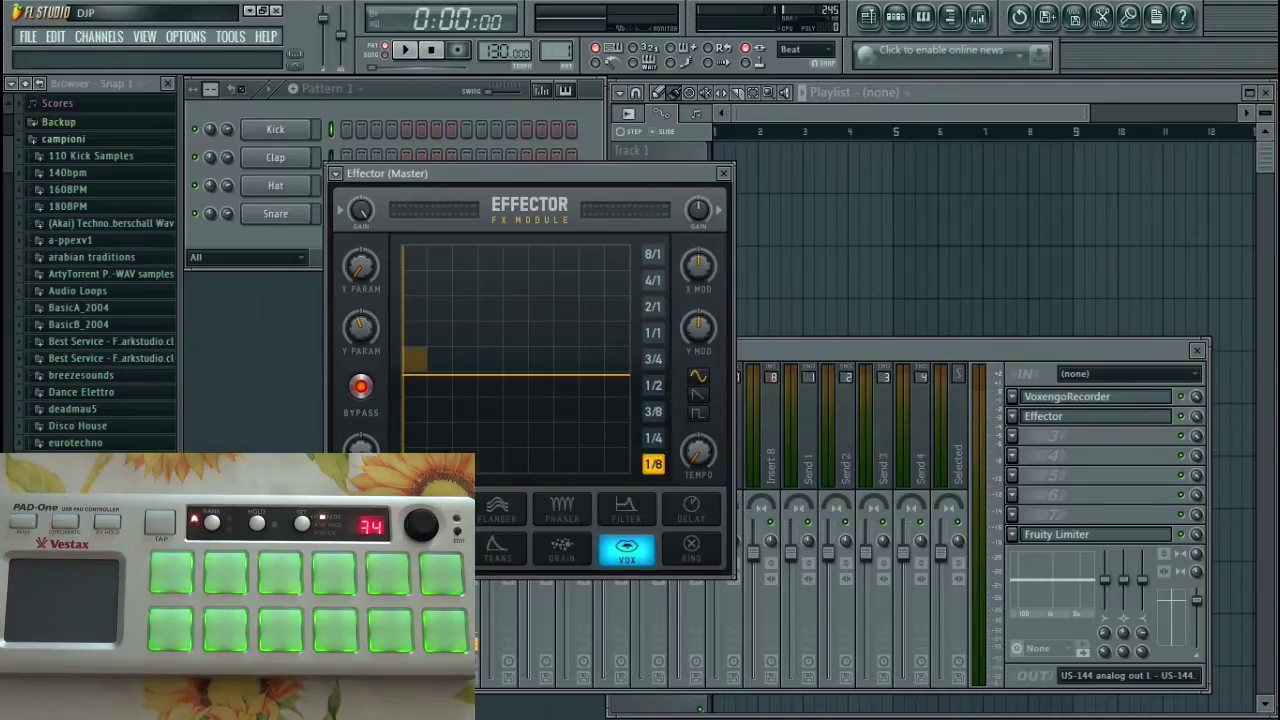
pyautogui.rightClick(361, 326)
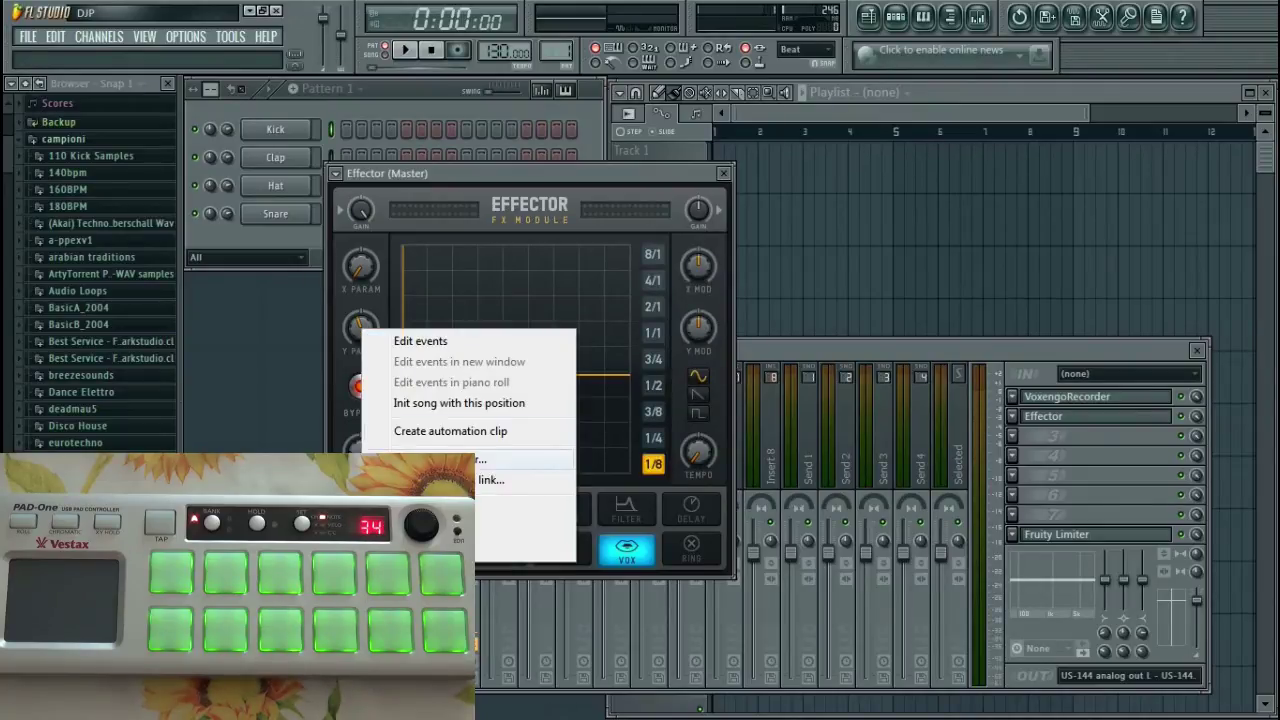
pyautogui.click(500, 457)
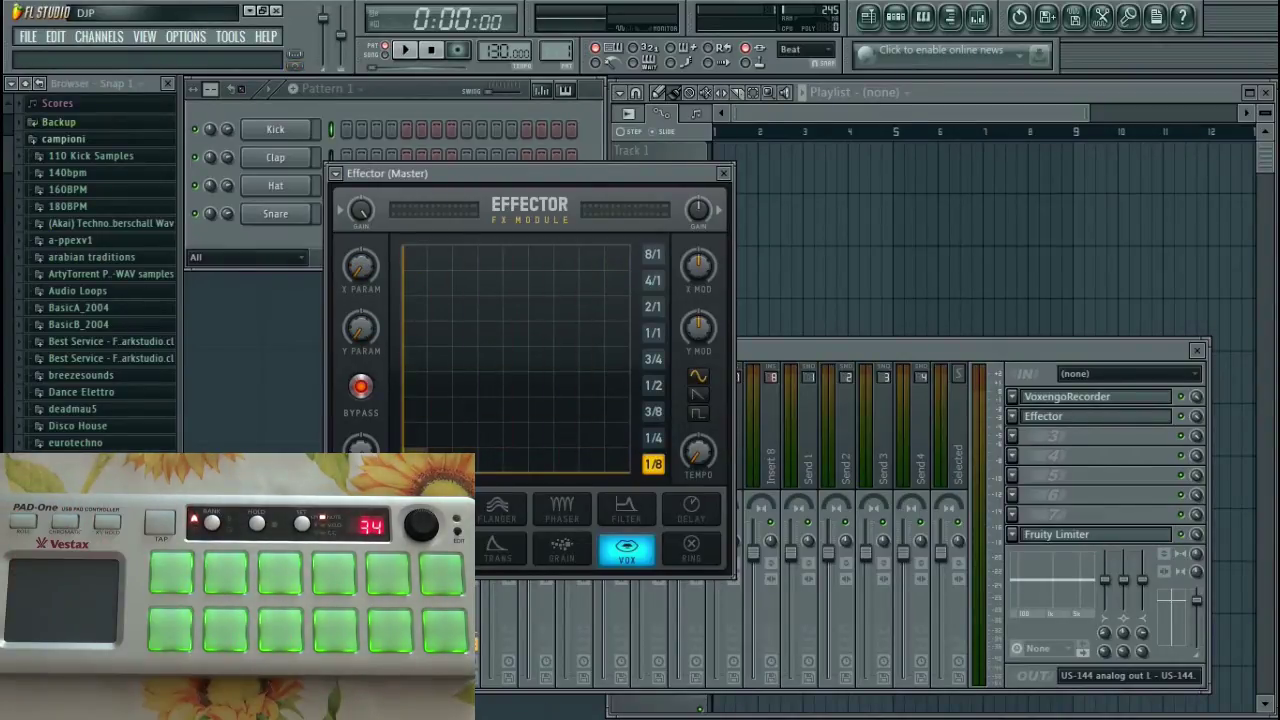
# Step: Program kicks on steps 1, 5, 9 and 13 of Pattern 1 and play the pattern through the Effector
pyautogui.press('F6')
pyautogui.click(346, 129)
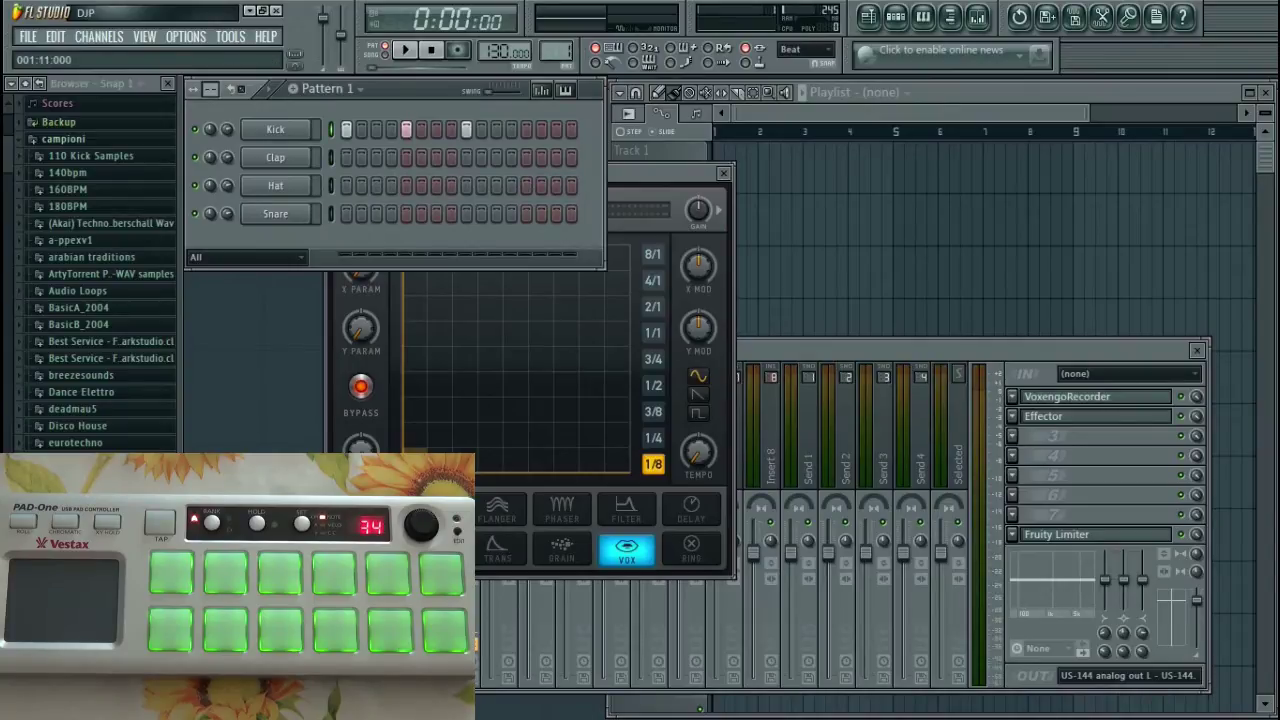
pyautogui.click(527, 129)
pyautogui.press('space')
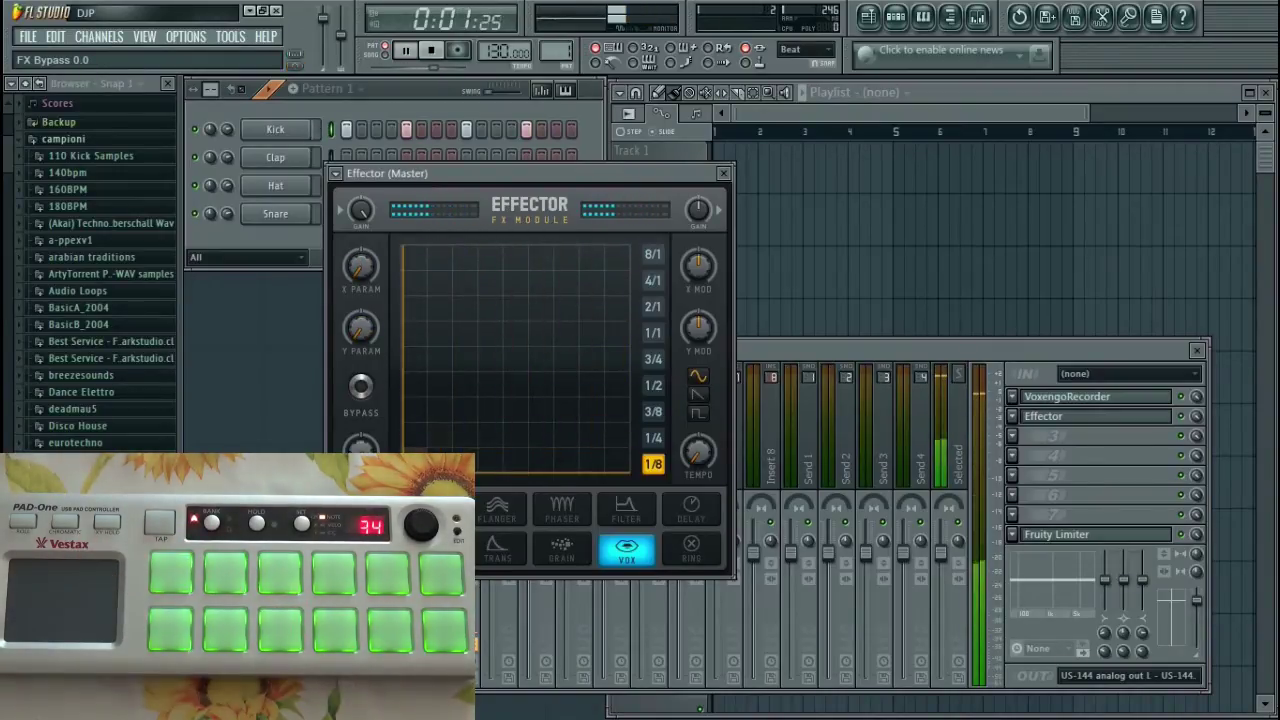
pyautogui.press('space')
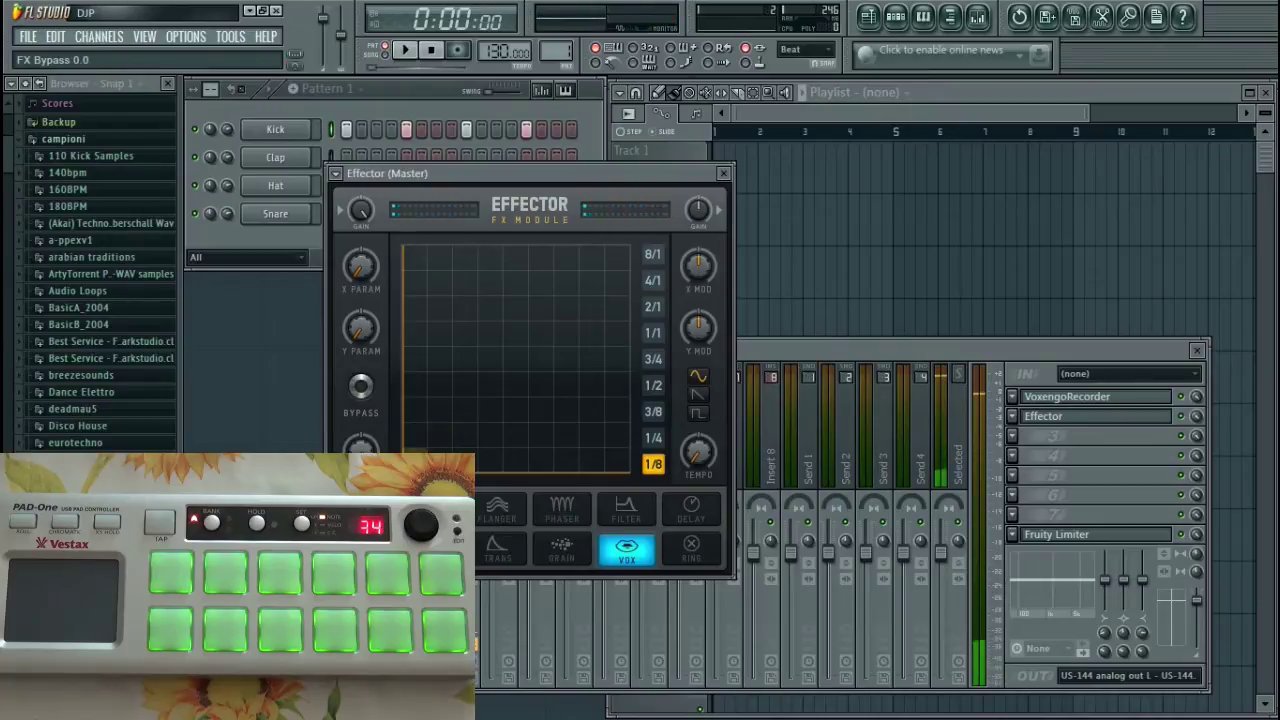
# Step: Link the Effector's Bypass switch to MIDI port 50, channel 1, controller 3
pyautogui.rightClick(362, 388)
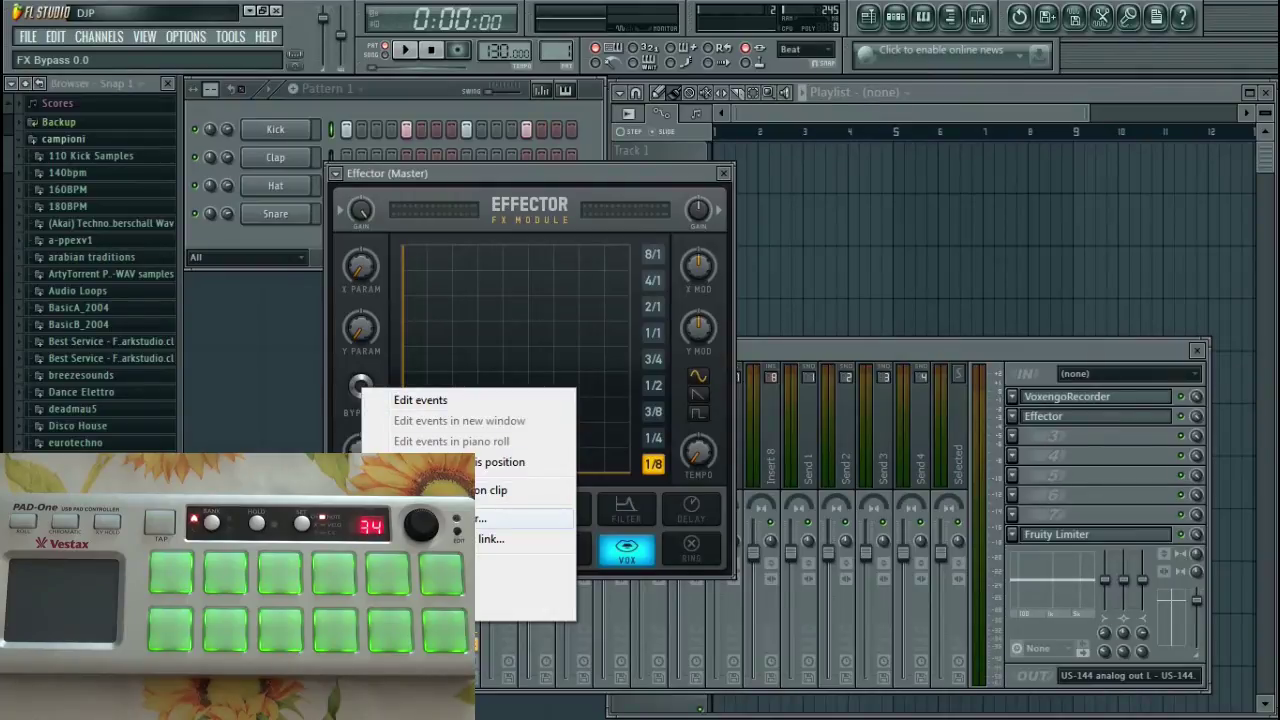
pyautogui.press('Return')
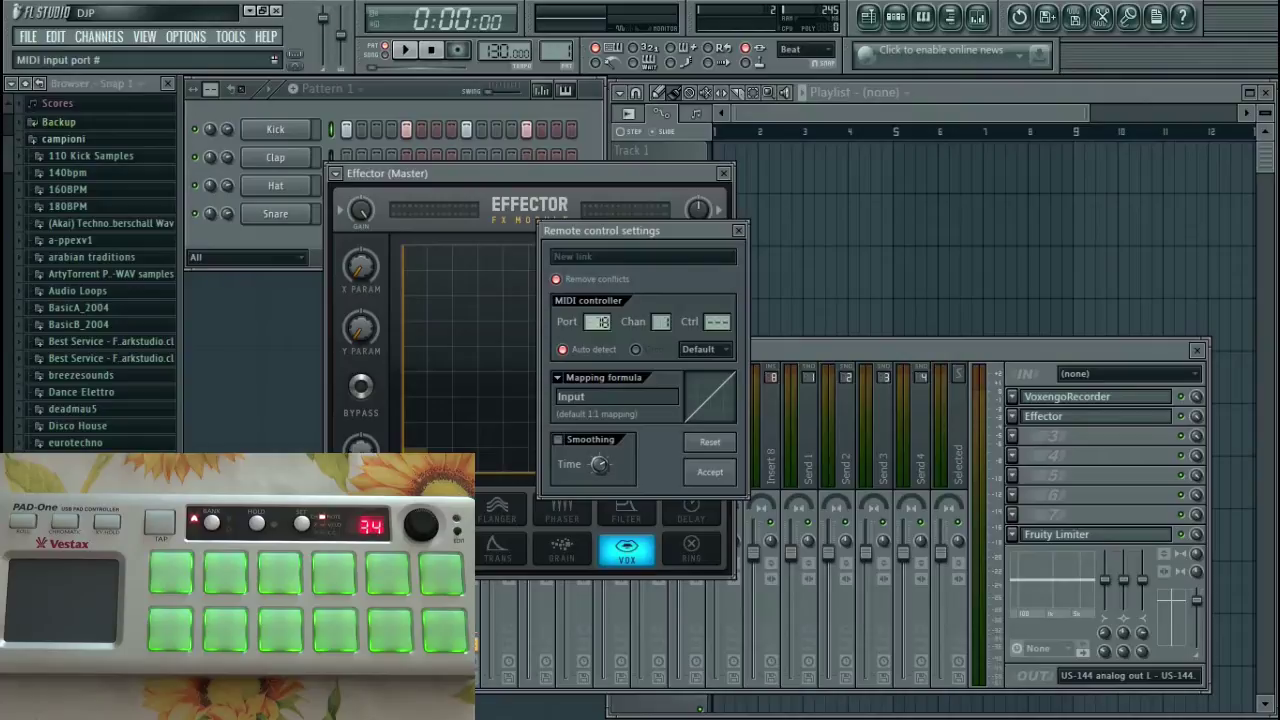
pyautogui.moveTo(597, 321); pyautogui.dragTo(597, 290)
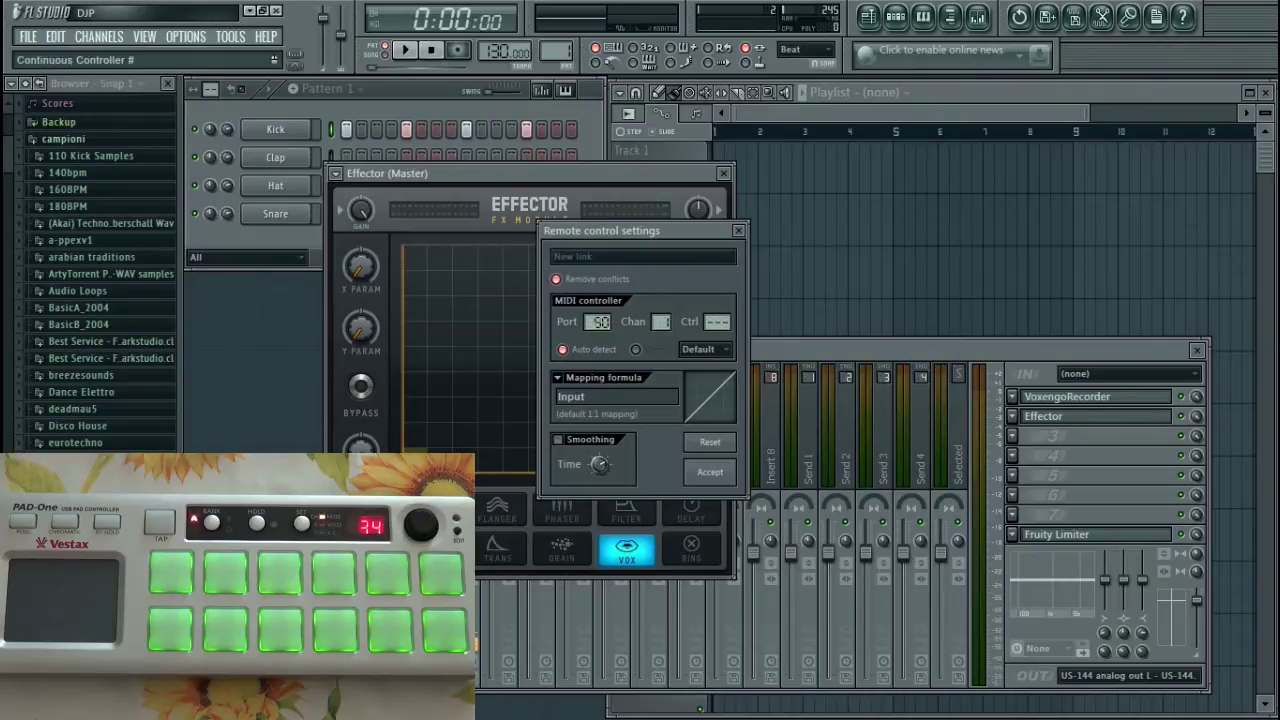
pyautogui.moveTo(717, 321); pyautogui.dragTo(717, 314)
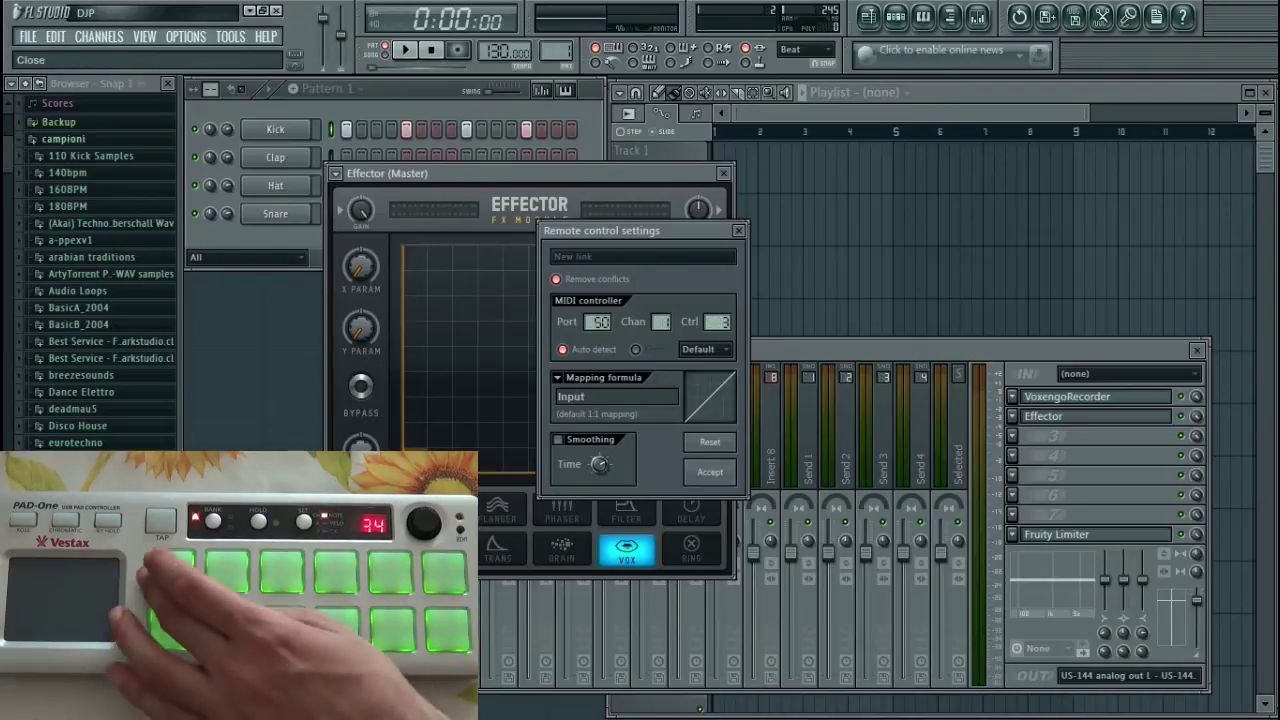
pyautogui.click(738, 230)
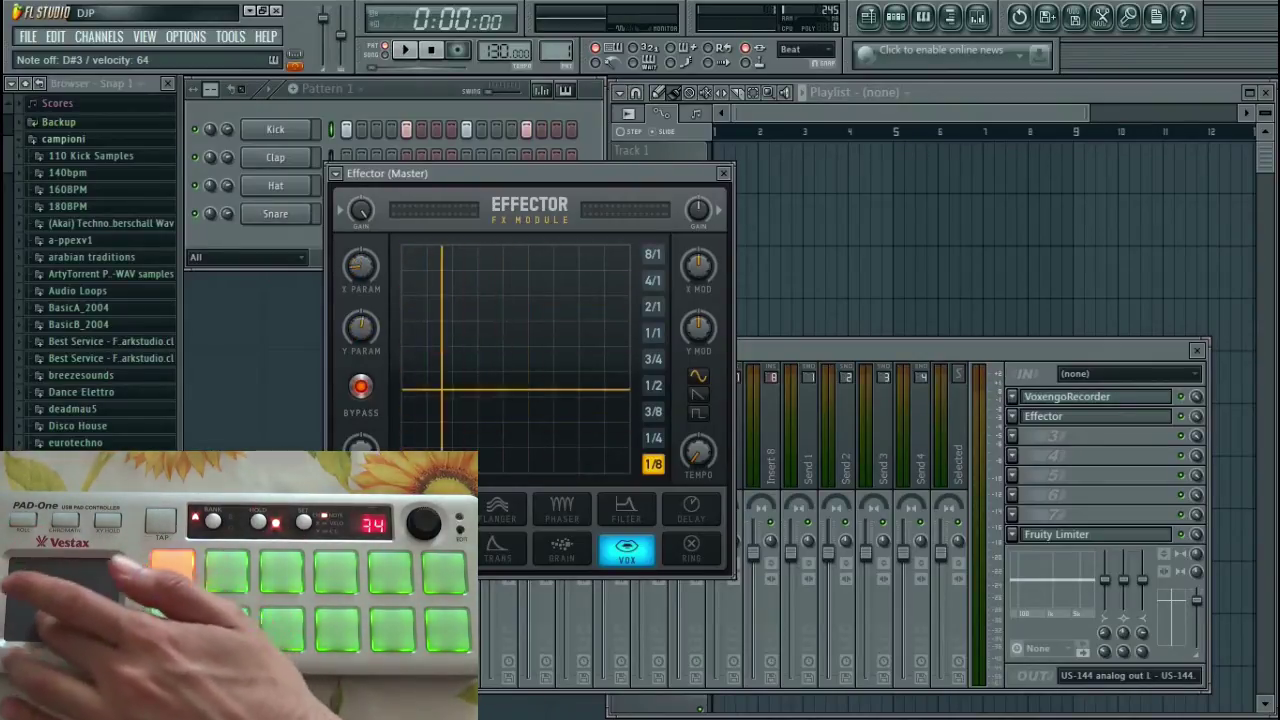
# Step: Play the kick pattern to try the Effector with the pad controller, stop playback, and close the Effector
pyautogui.press('space')
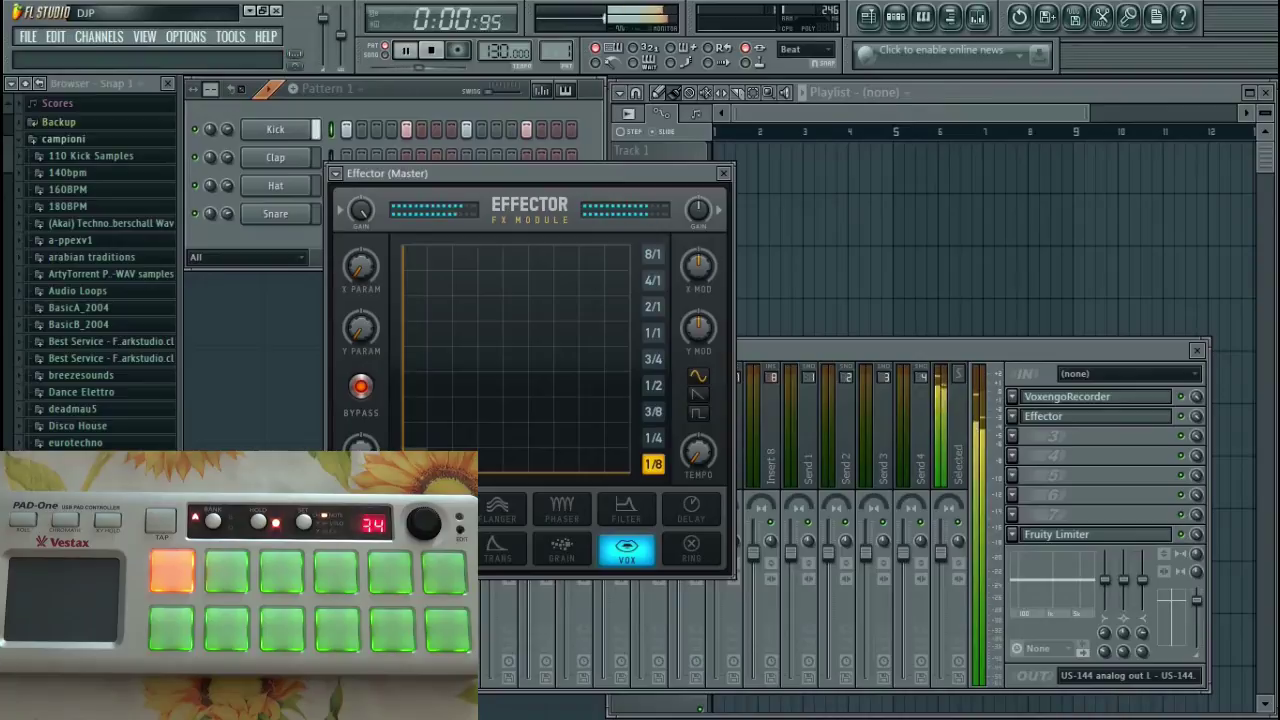
pyautogui.press('space')
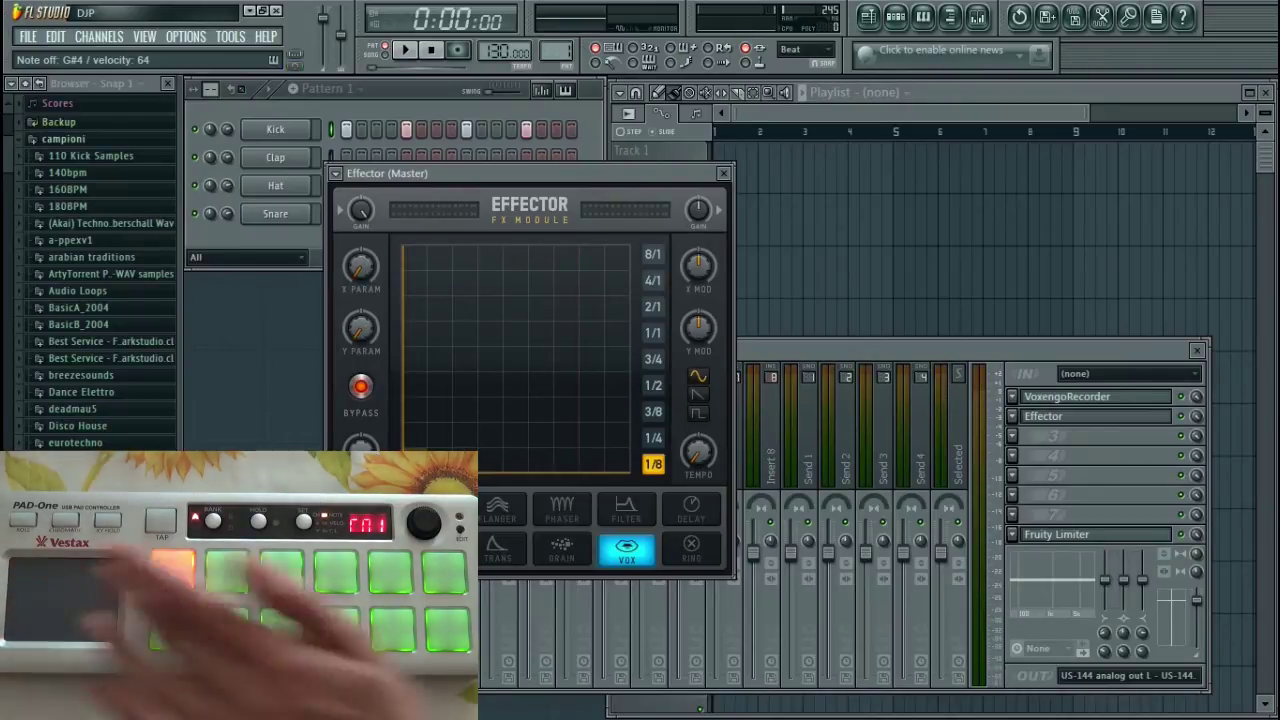
pyautogui.press('space')
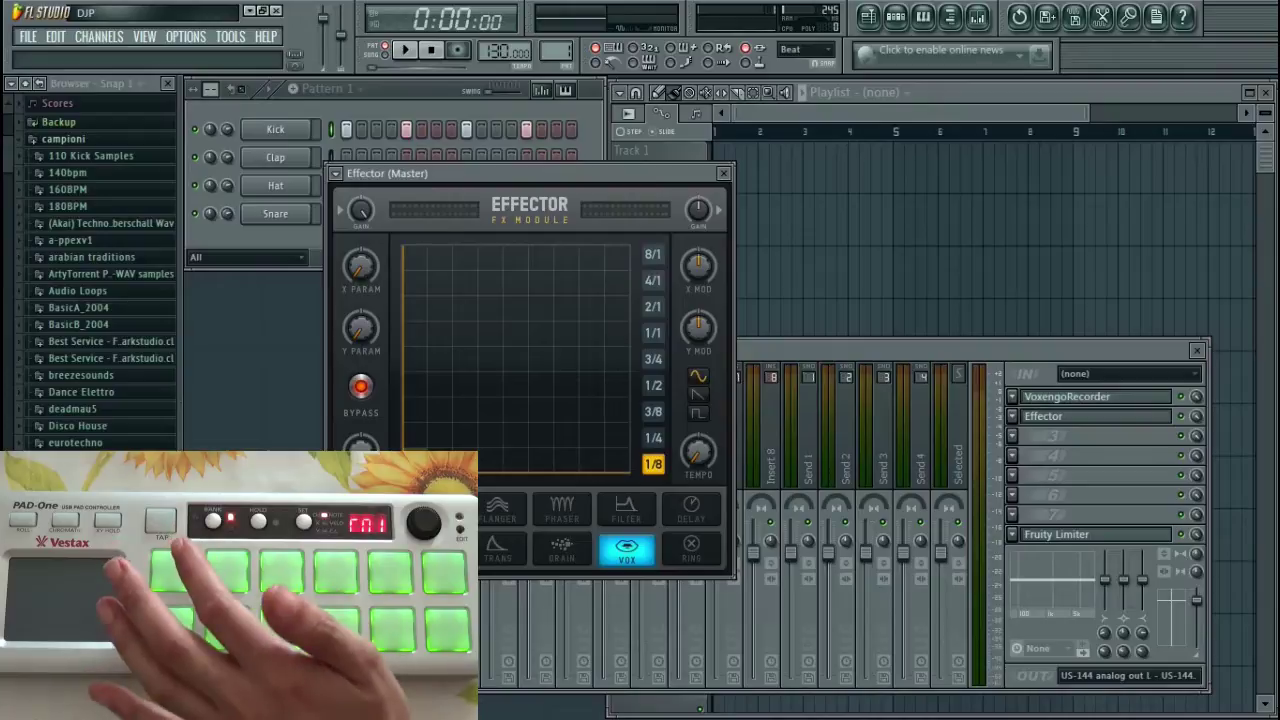
pyautogui.press('Escape')
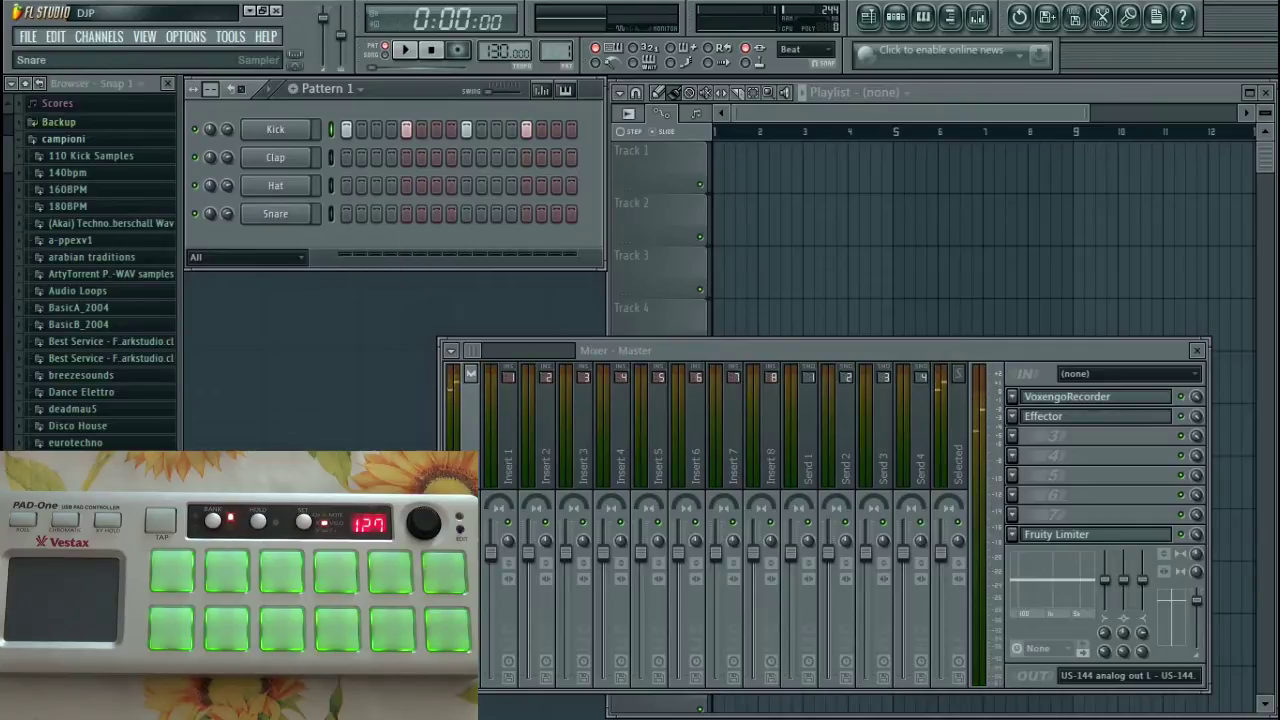
# Step: Insert a Drumaxx channel below the Snare channel
pyautogui.rightClick(290, 213)
pyautogui.moveTo(340, 405)
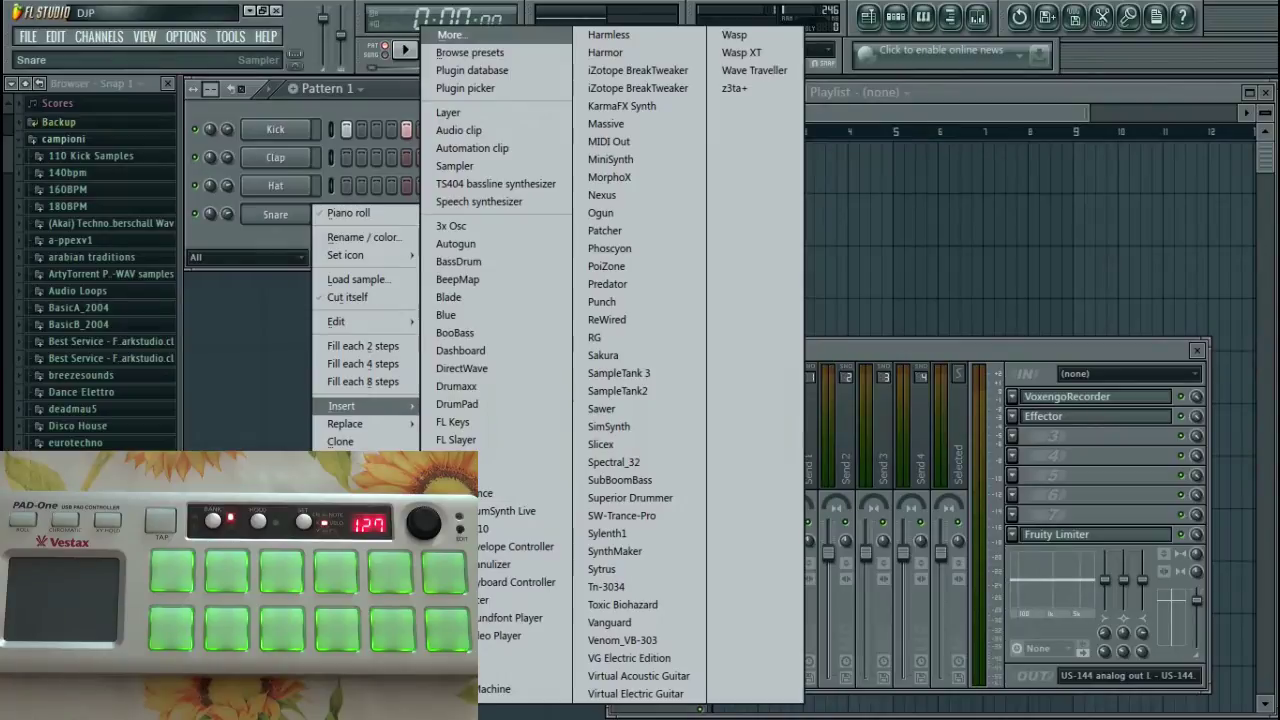
pyautogui.click(456, 386)
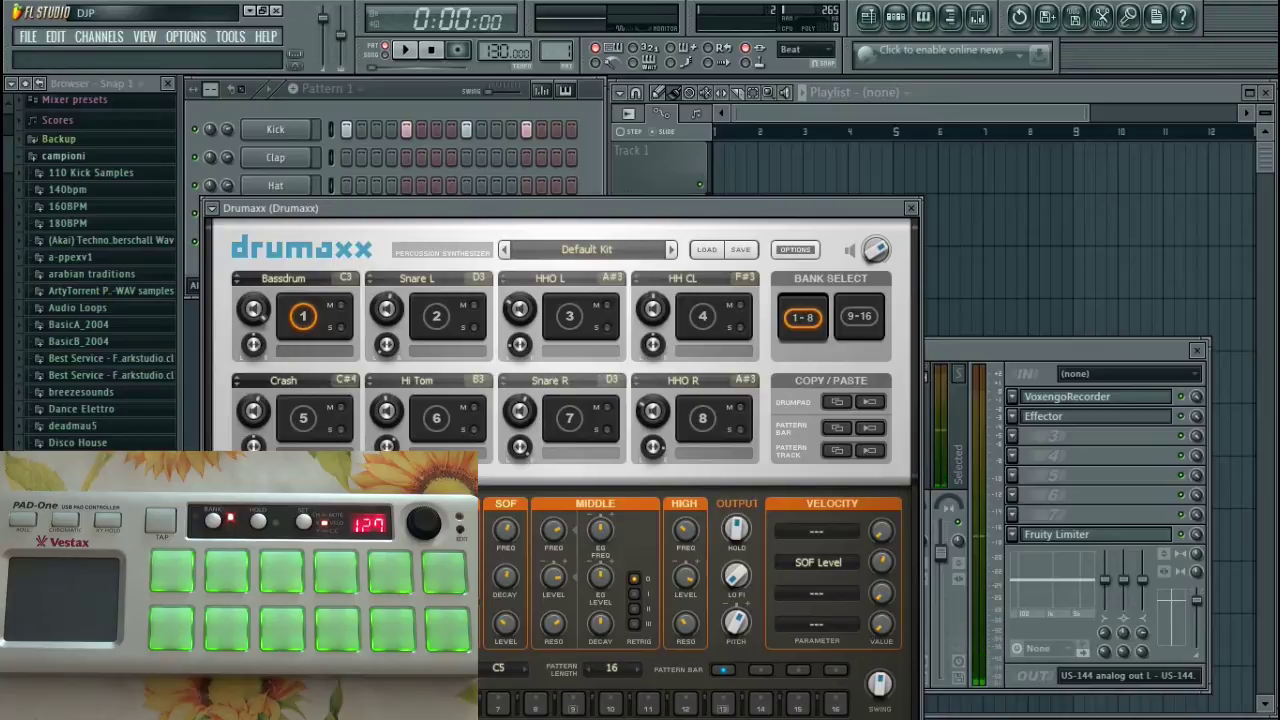
# Step: Audition Drumaxx pads 2, 3, 4, 8, 6 and 1 of the Default Kit
pyautogui.click(436, 316)
pyautogui.click(569, 316)
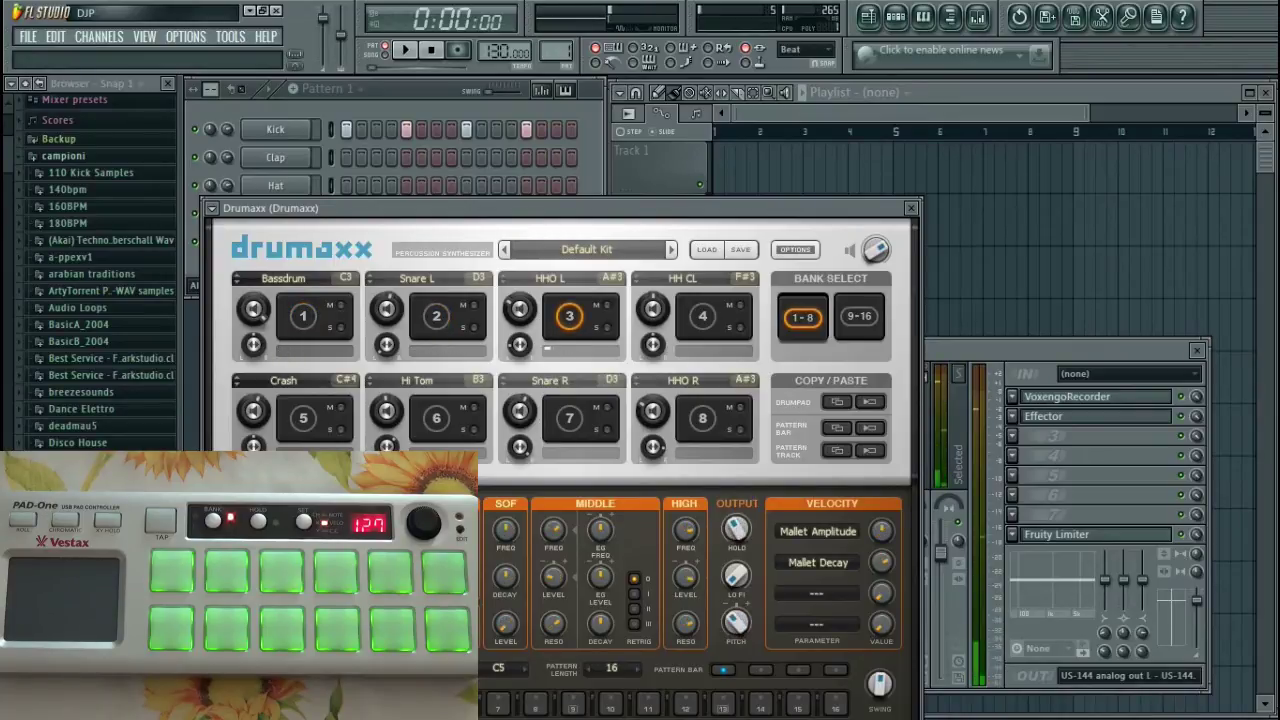
pyautogui.click(702, 316)
pyautogui.click(702, 418)
pyautogui.click(436, 418)
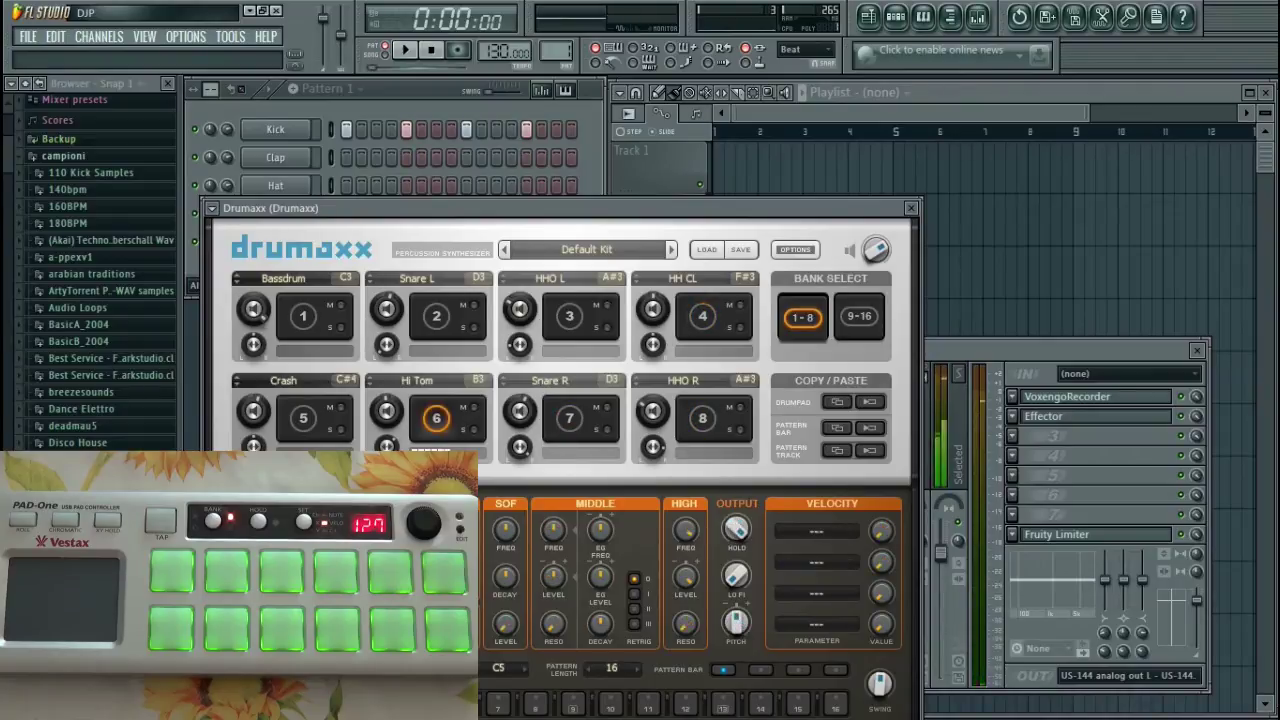
pyautogui.click(303, 316)
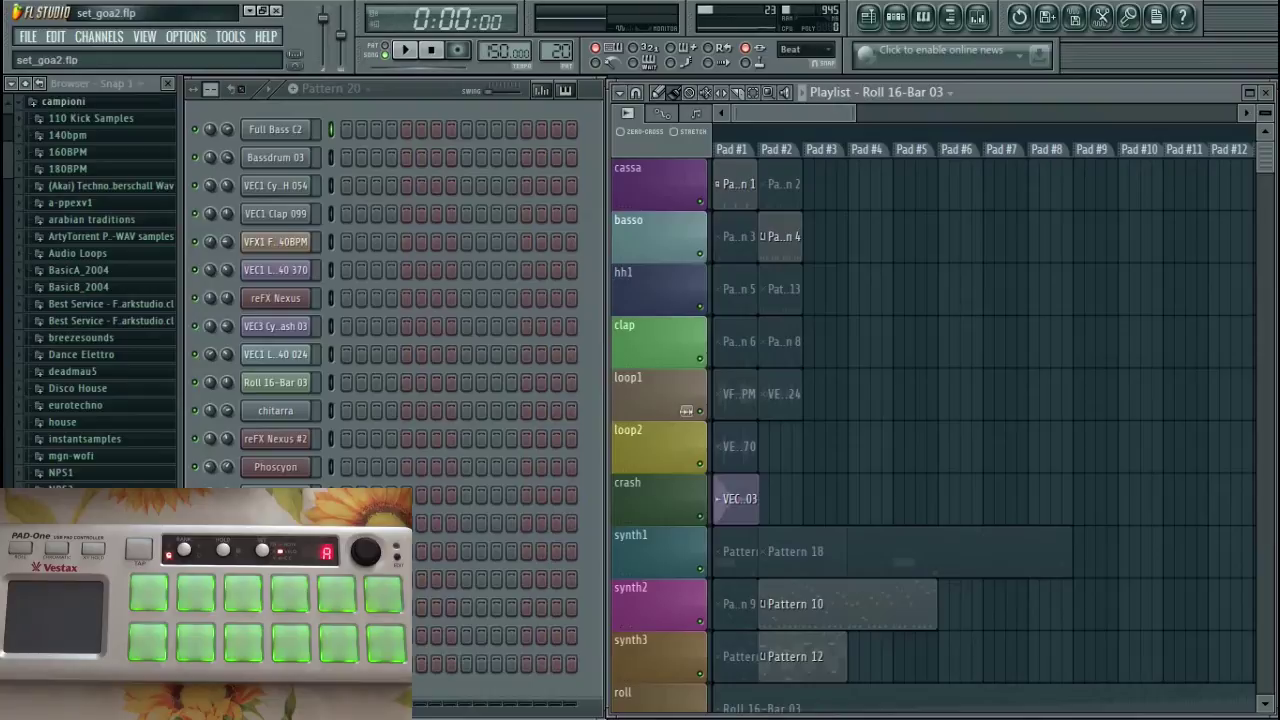
# Step: In the MIDI settings, select PAD-One as output and input and set the Performance mode MIDI channel to 1
pyautogui.click(186, 36)
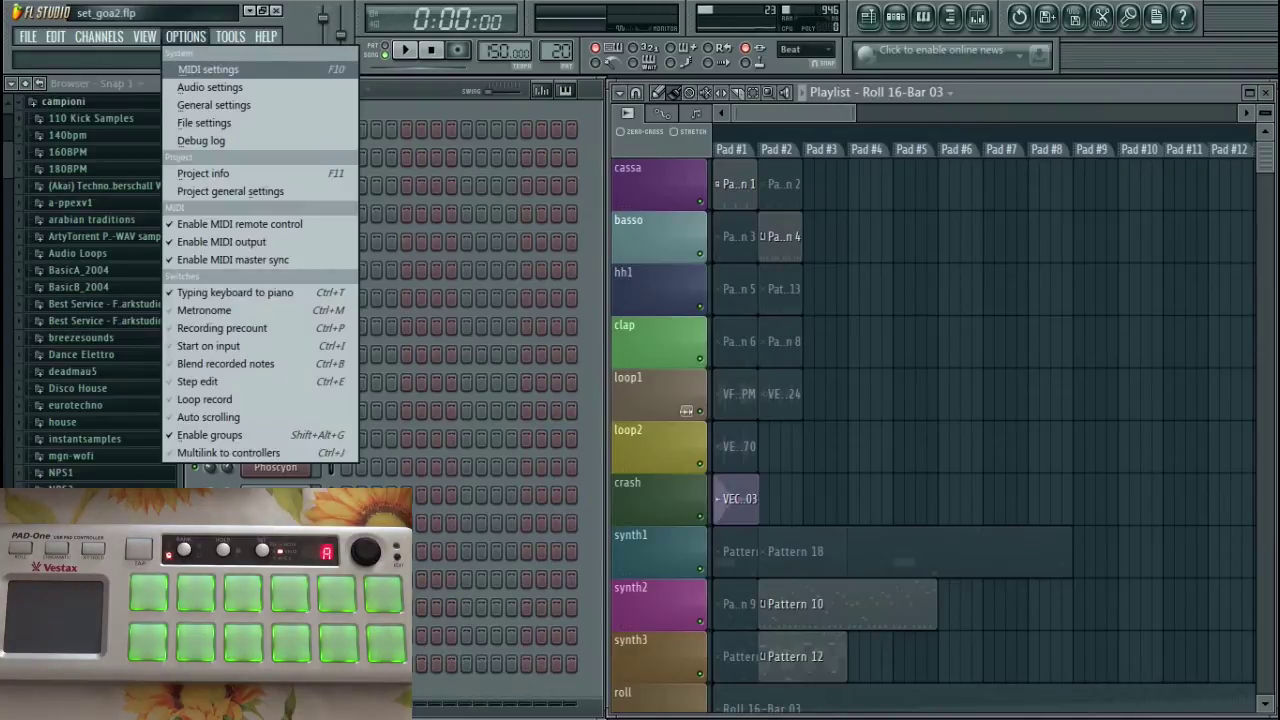
pyautogui.click(207, 69)
pyautogui.click(513, 171)
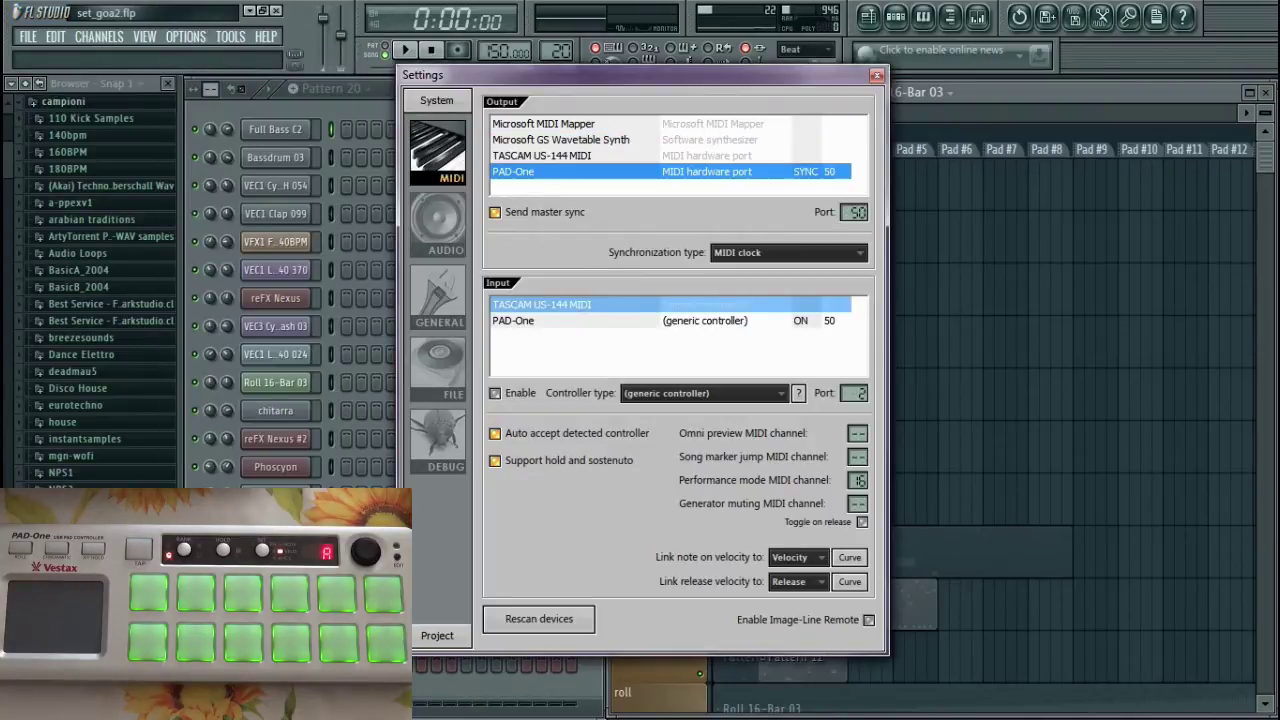
pyautogui.click(513, 320)
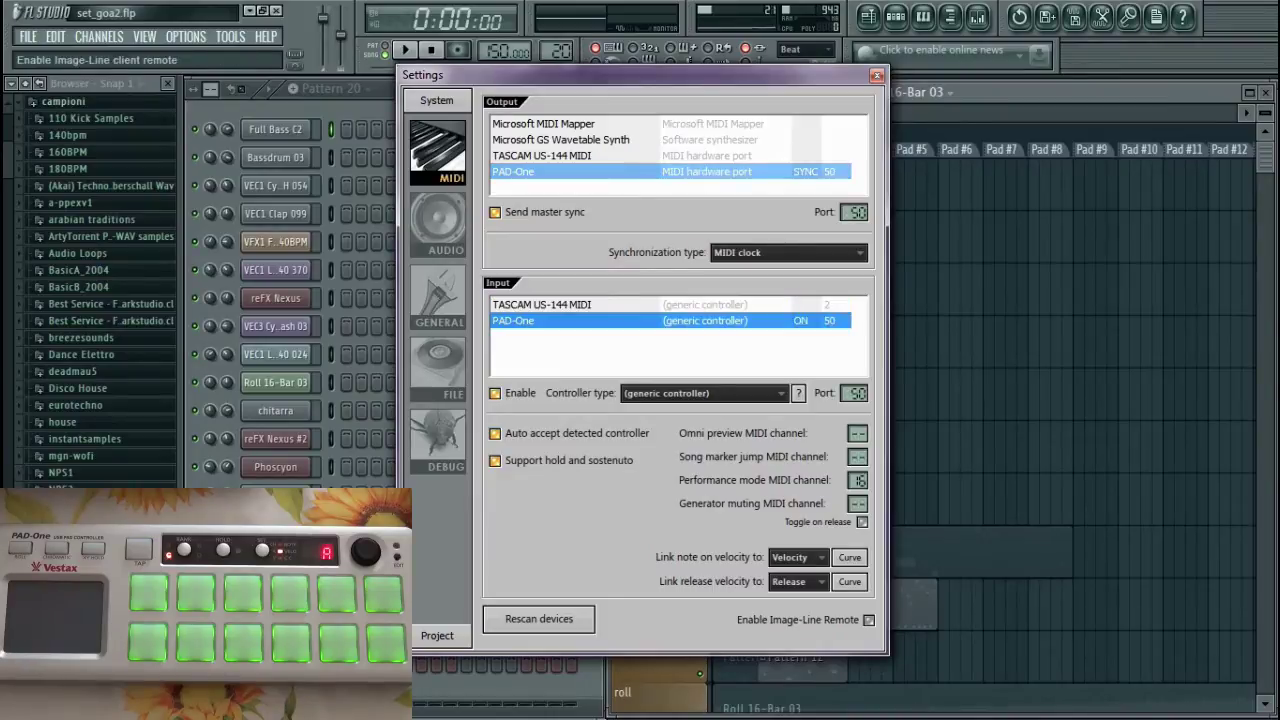
pyautogui.scroll(-7, 857, 480)
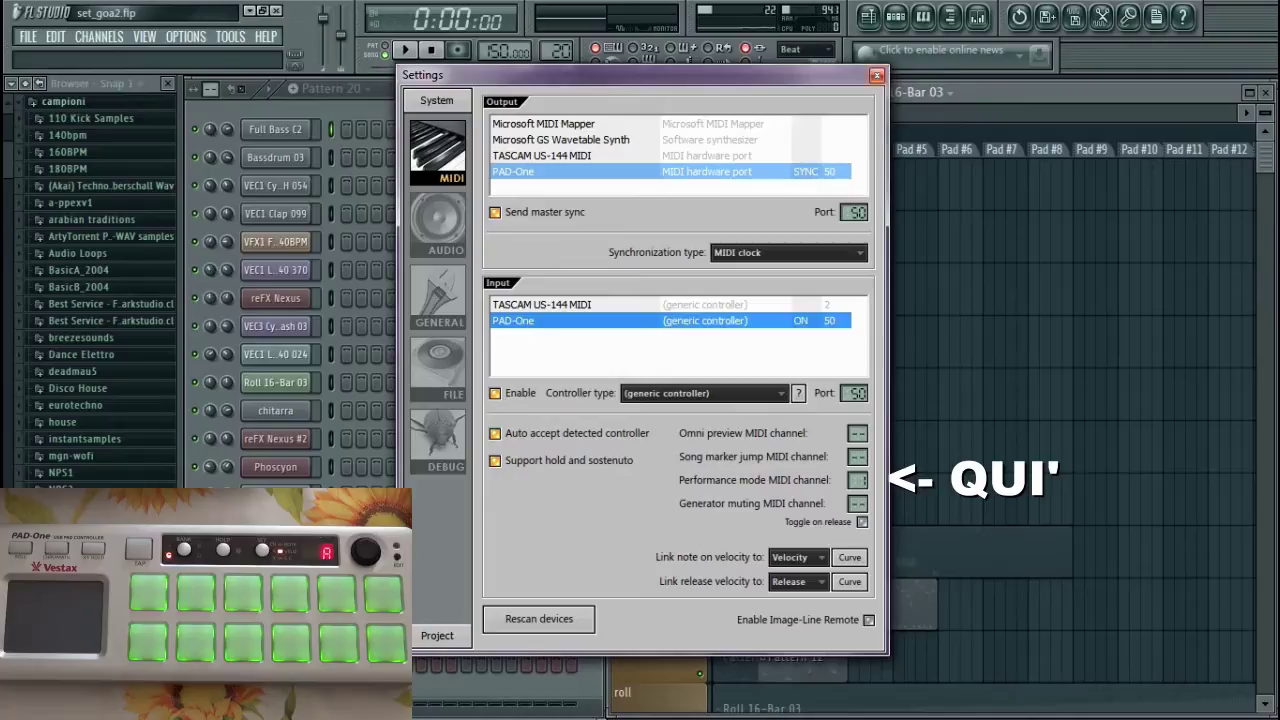
pyautogui.press('Escape')
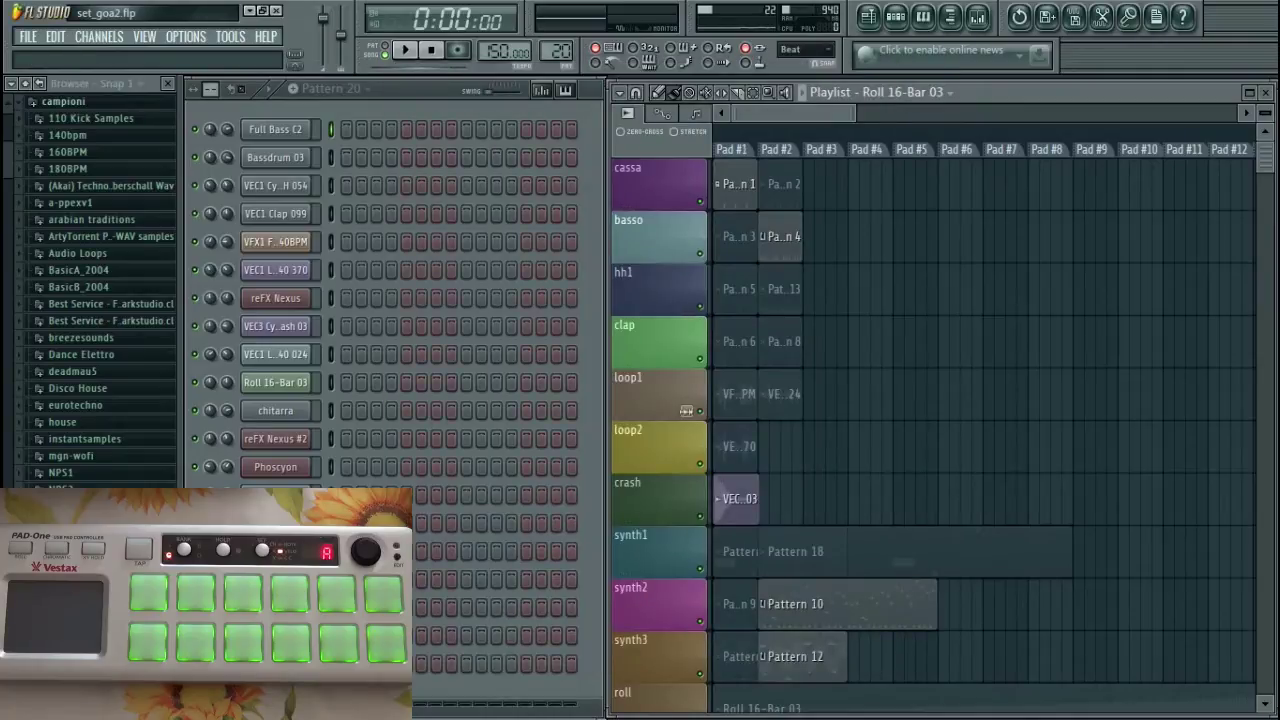
# Step: Search the reference manual for "performance" and read the Performance Mode topic through to the section on controllers
pyautogui.click(265, 36)
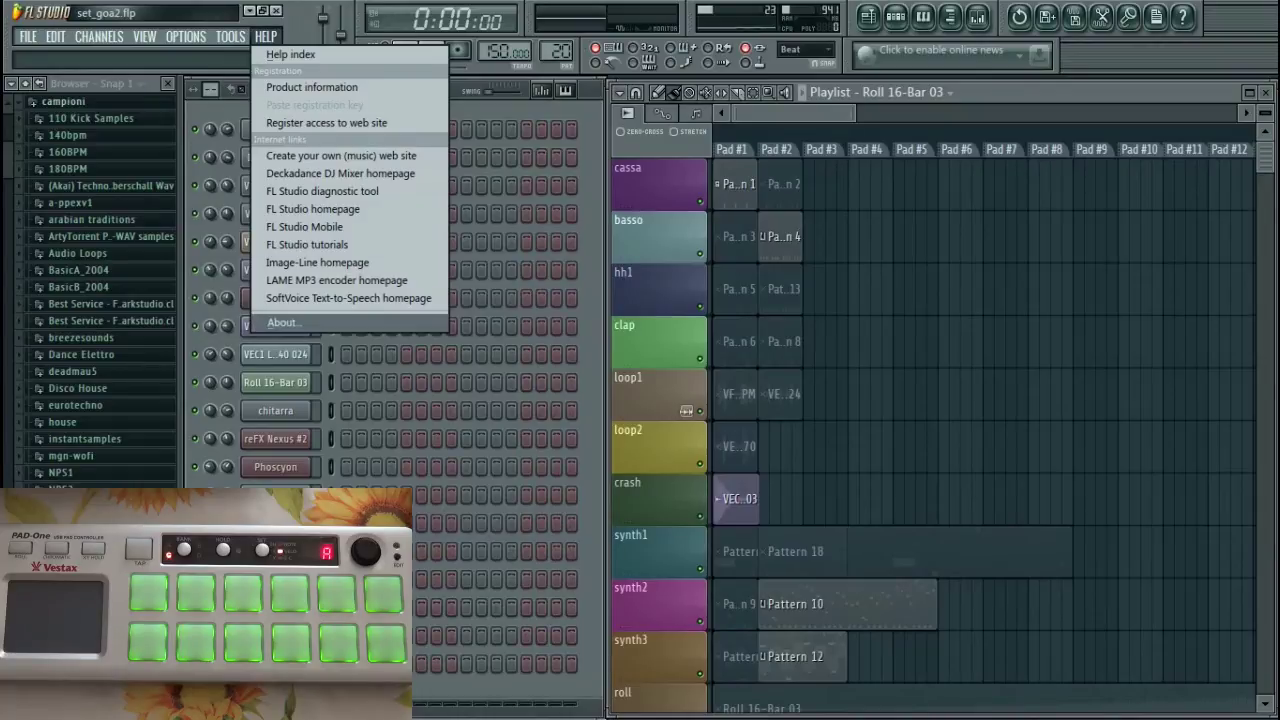
pyautogui.click(291, 54)
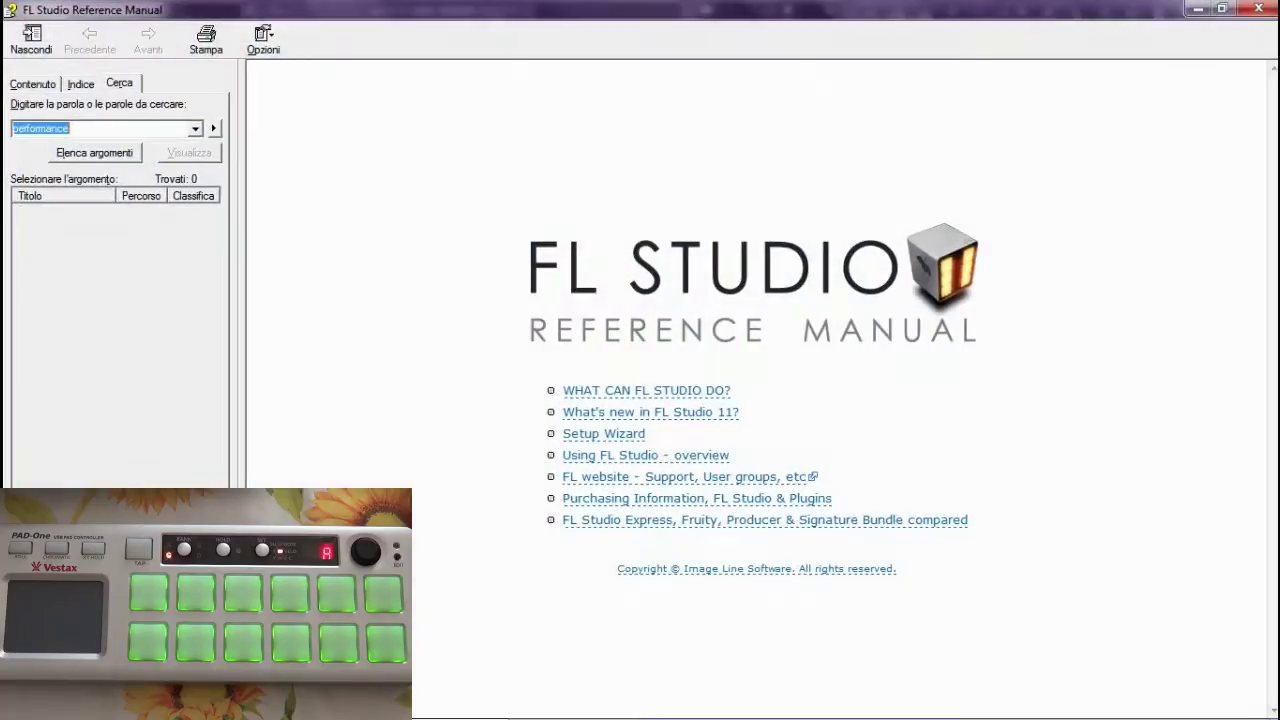
pyautogui.press('Return')
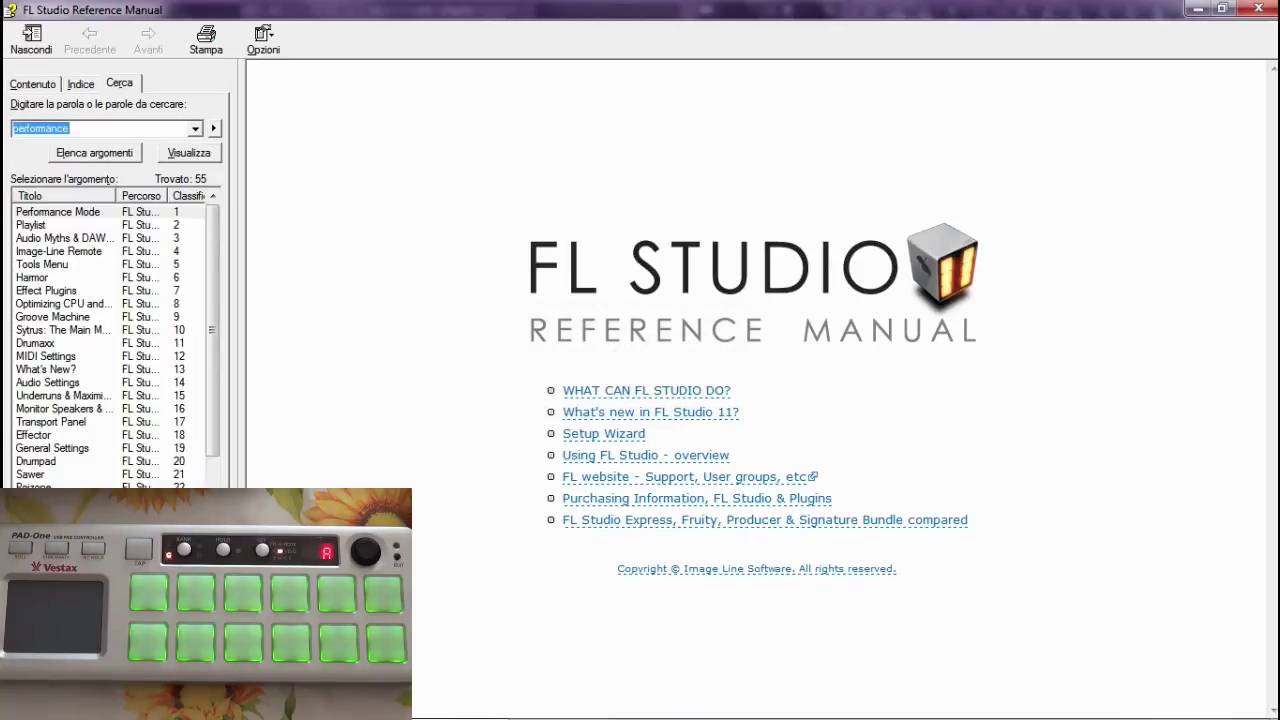
pyautogui.doubleClick(58, 212)
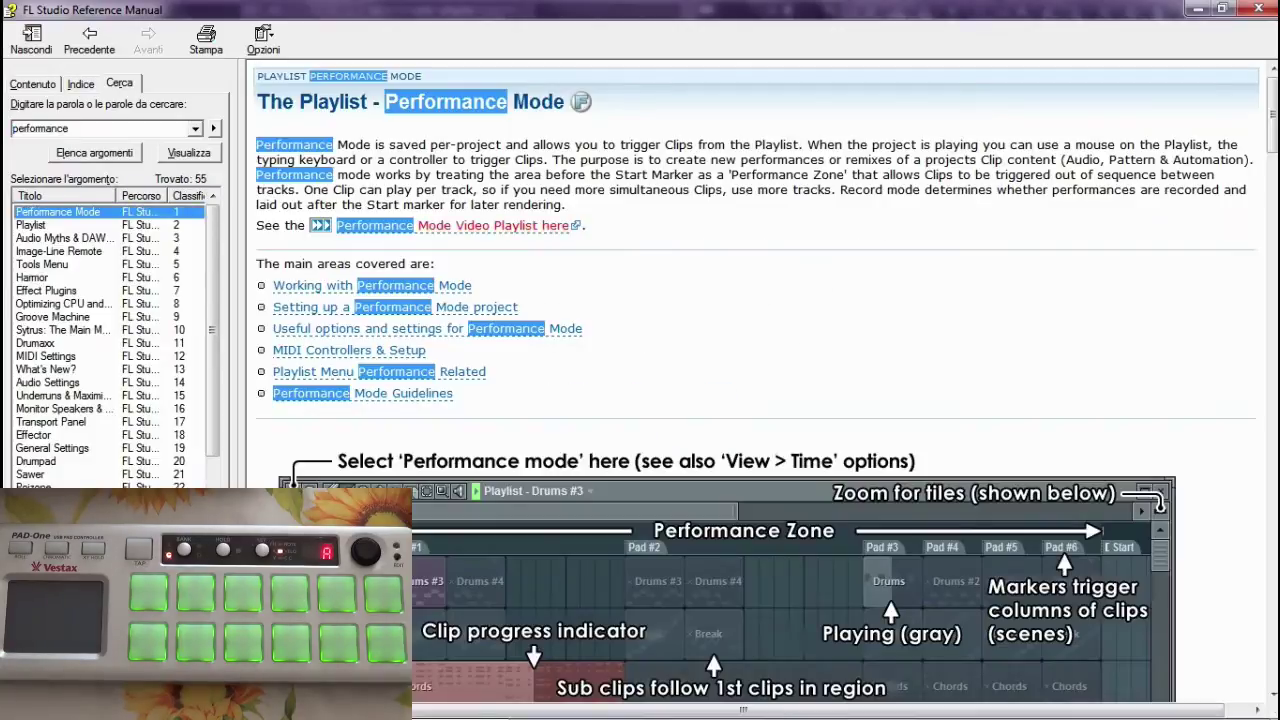
pyautogui.scroll(-20, 767, 382)
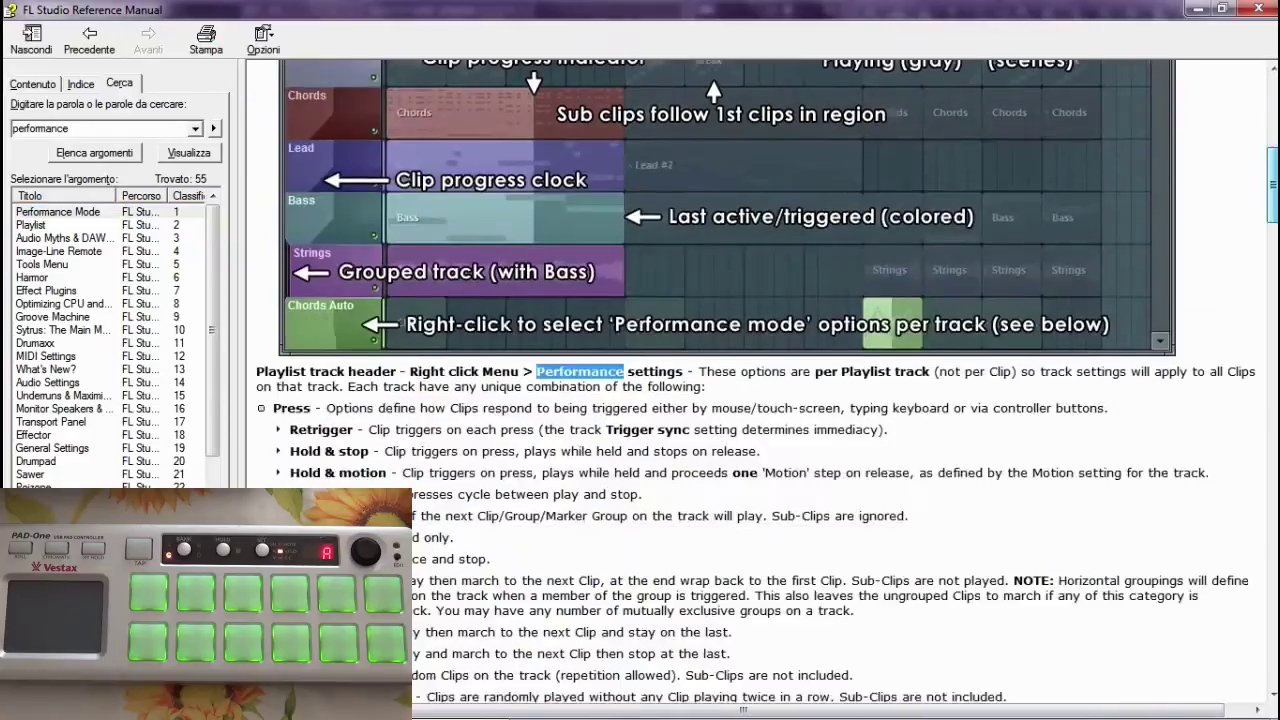
pyautogui.scroll(-20, 767, 382)
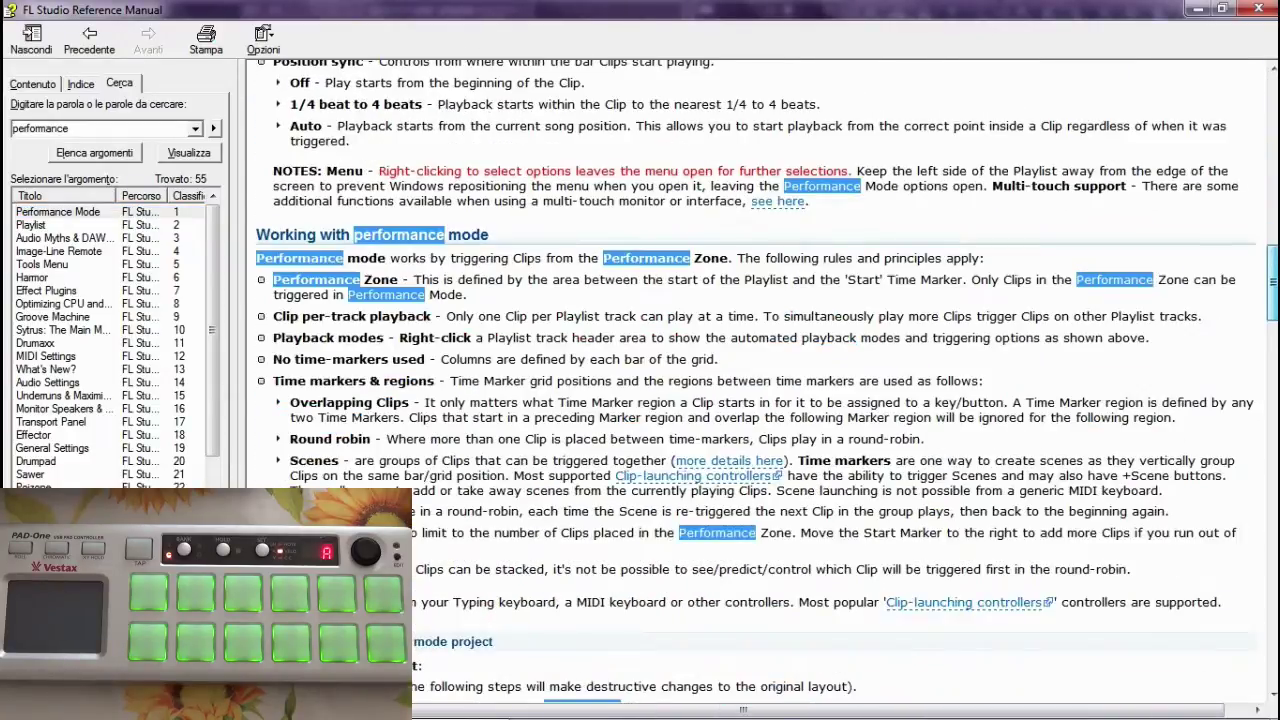
pyautogui.scroll(-20, 767, 382)
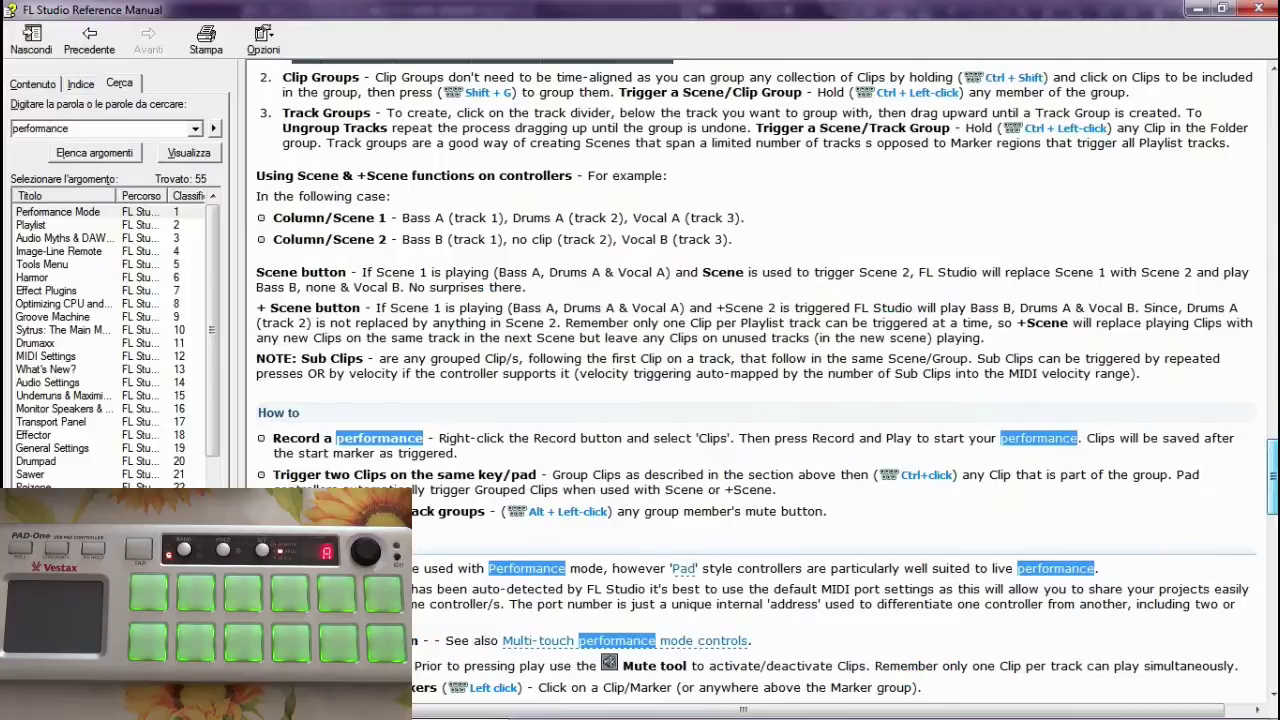
pyautogui.scroll(-5, 767, 382)
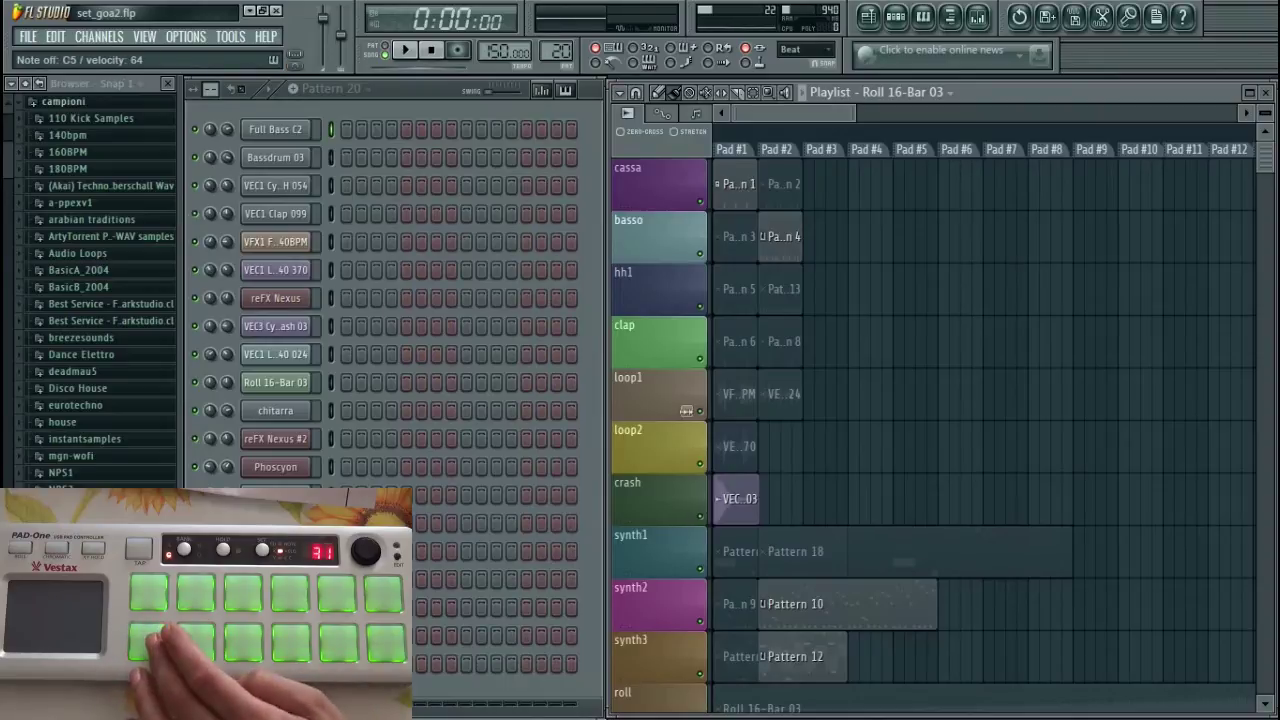
# Step: Start playback of the performance clips in the playlist
pyautogui.press('space')
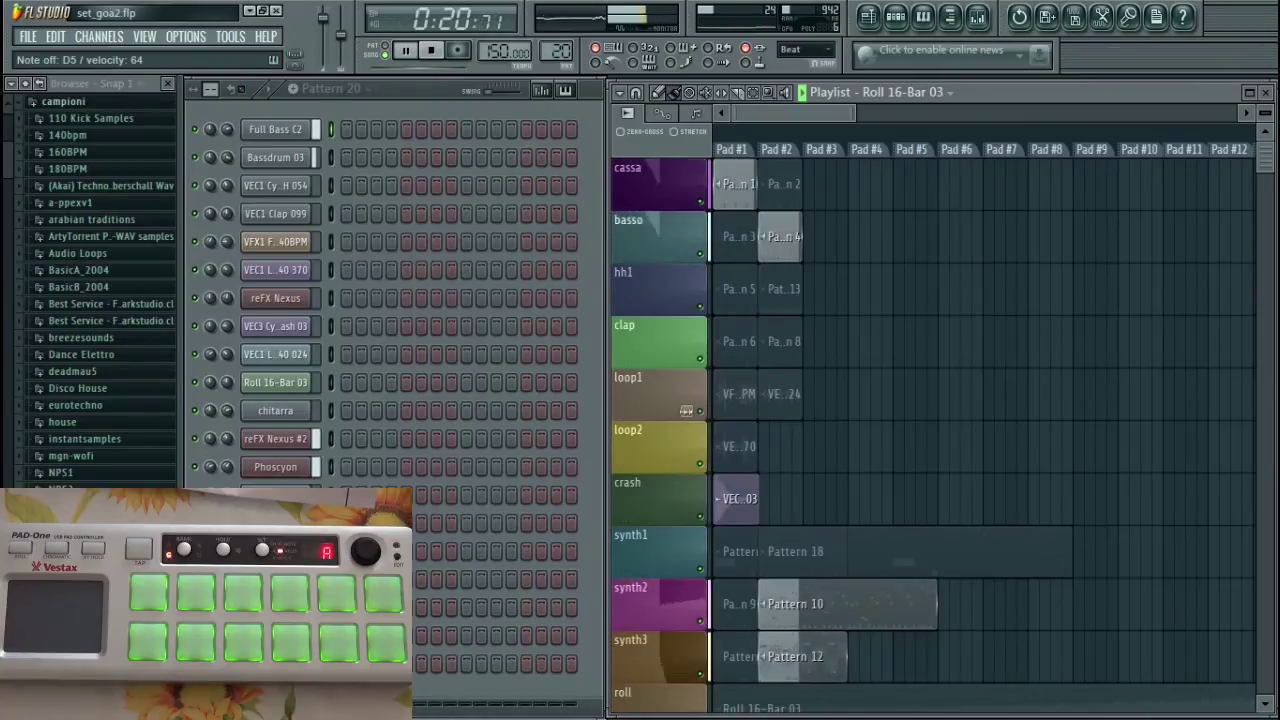
# Step: Stop the running performance clips, replay the set from the start while triggering clips on the PAD-One, and stop playback
pyautogui.press('space')
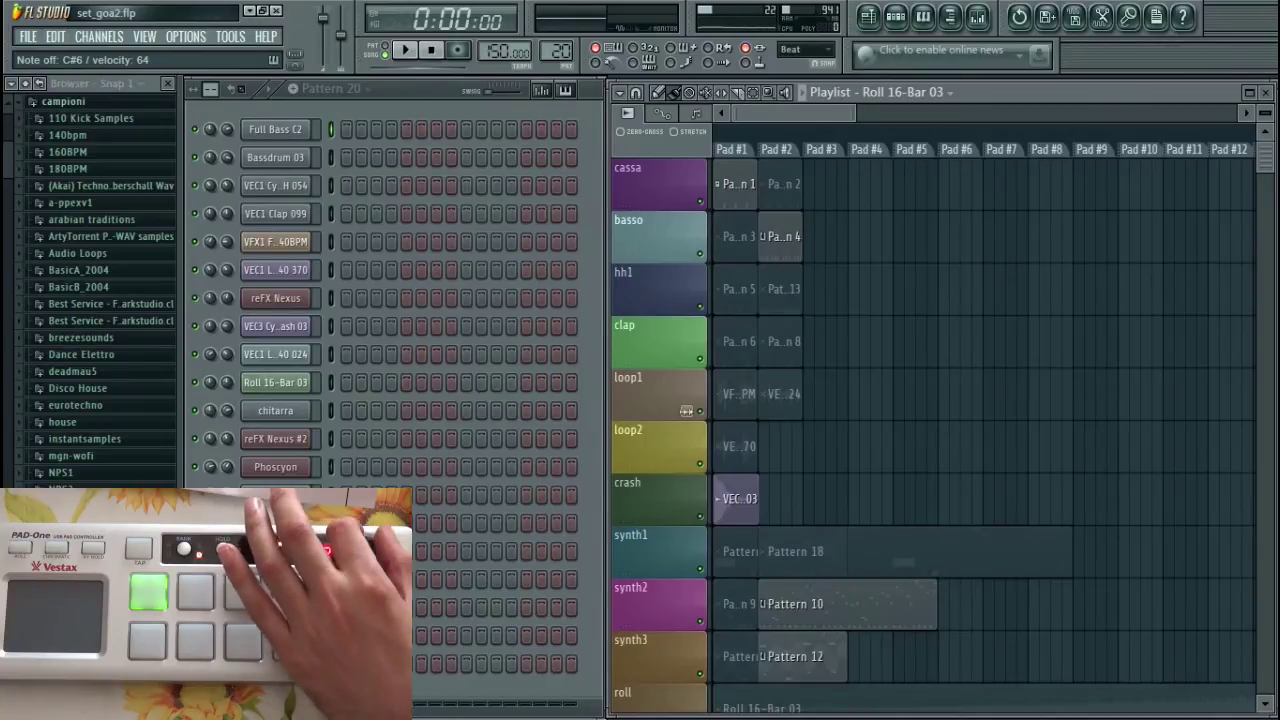
pyautogui.press('space')
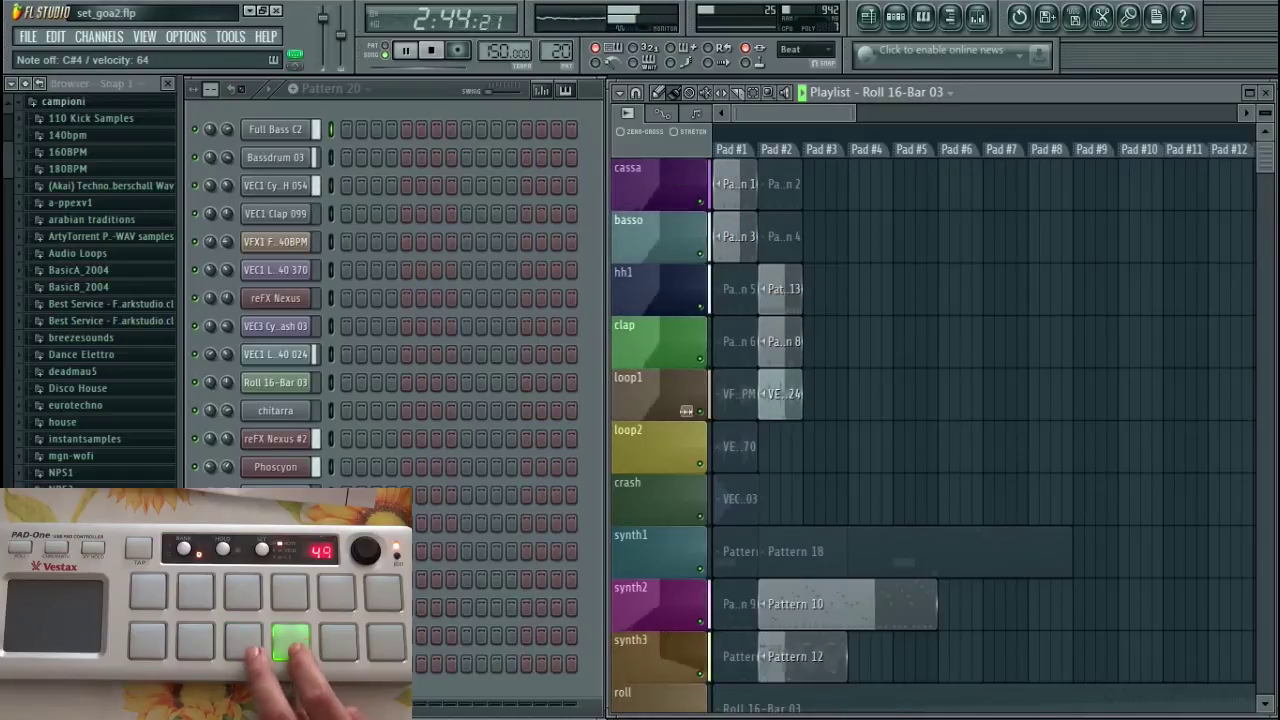
pyautogui.press('space')
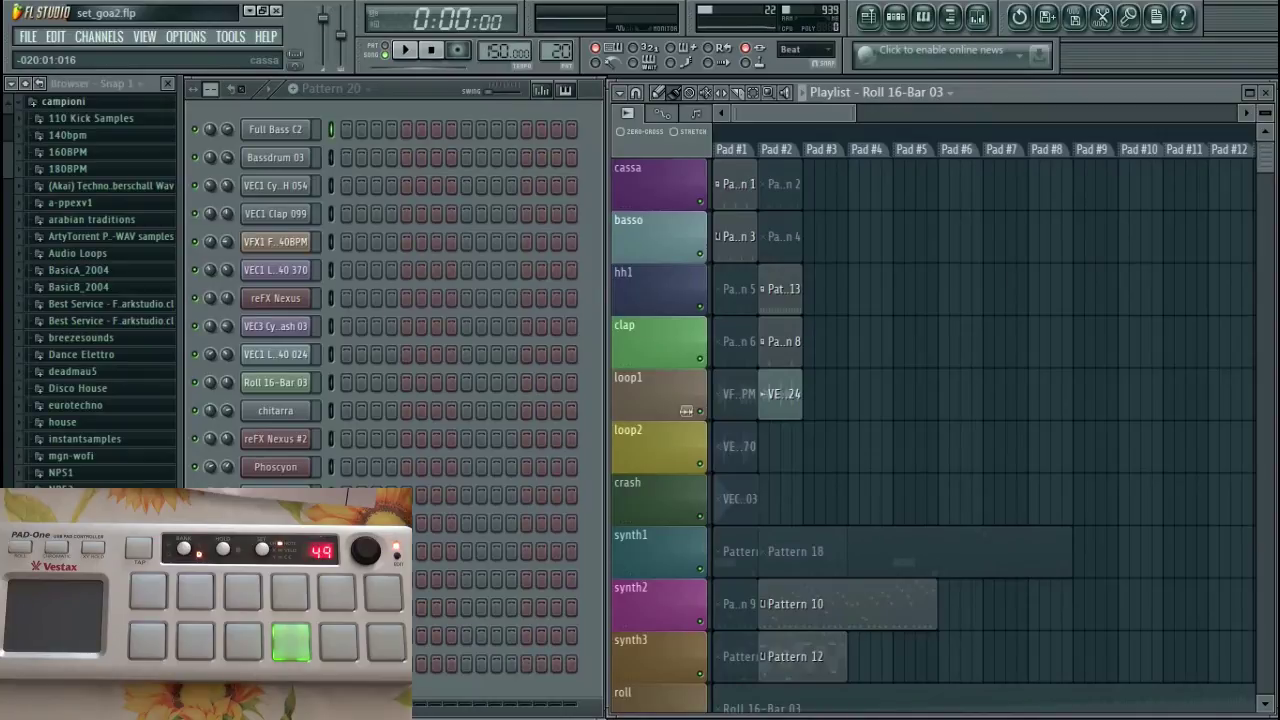
# Step: Review the playlist tracks and play another live clip performance including the loop2, crash and synth1 clips, ending with playback stopped
pyautogui.scroll(-2, 930, 430)
pyautogui.scroll(2, 930, 430)
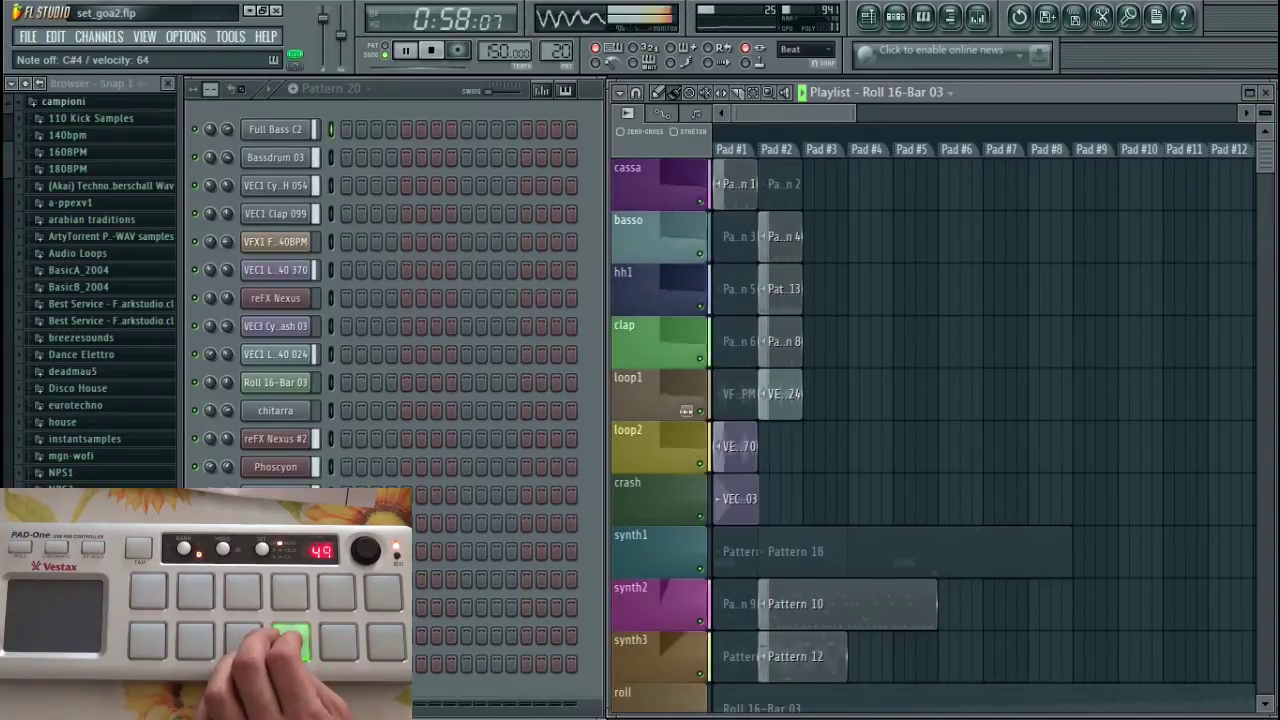
pyautogui.press('space')
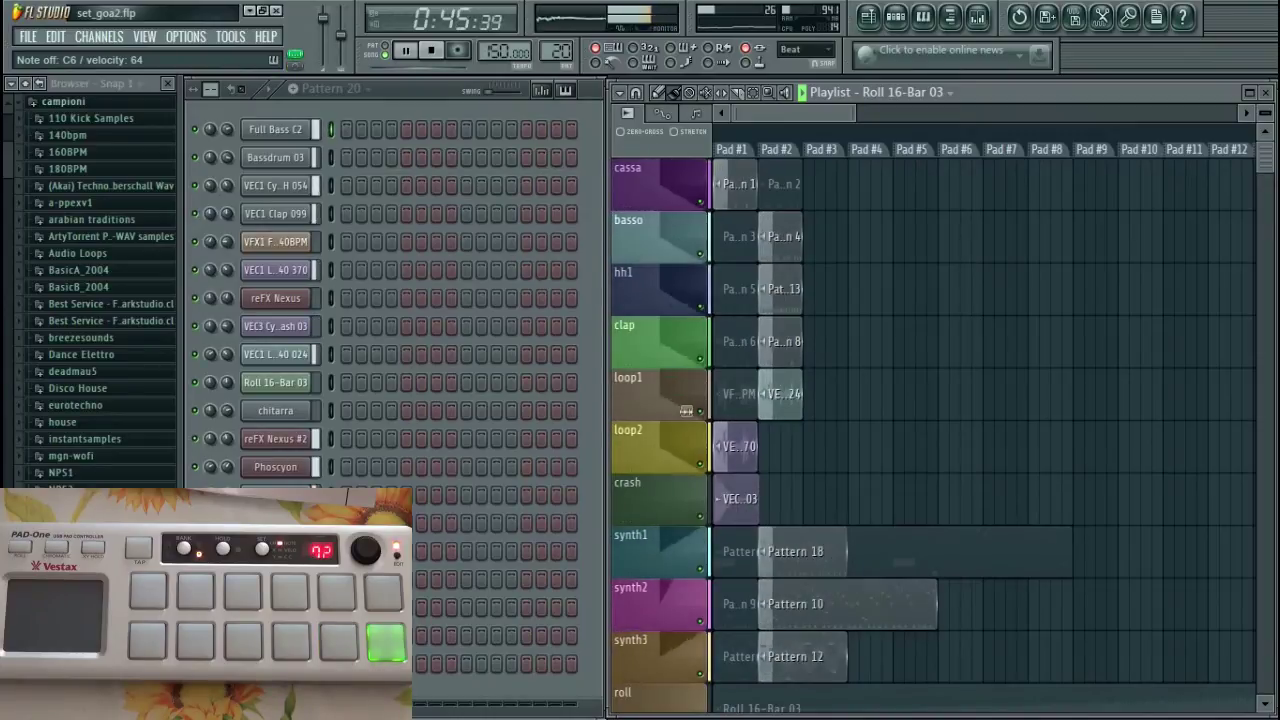
pyautogui.press('space')
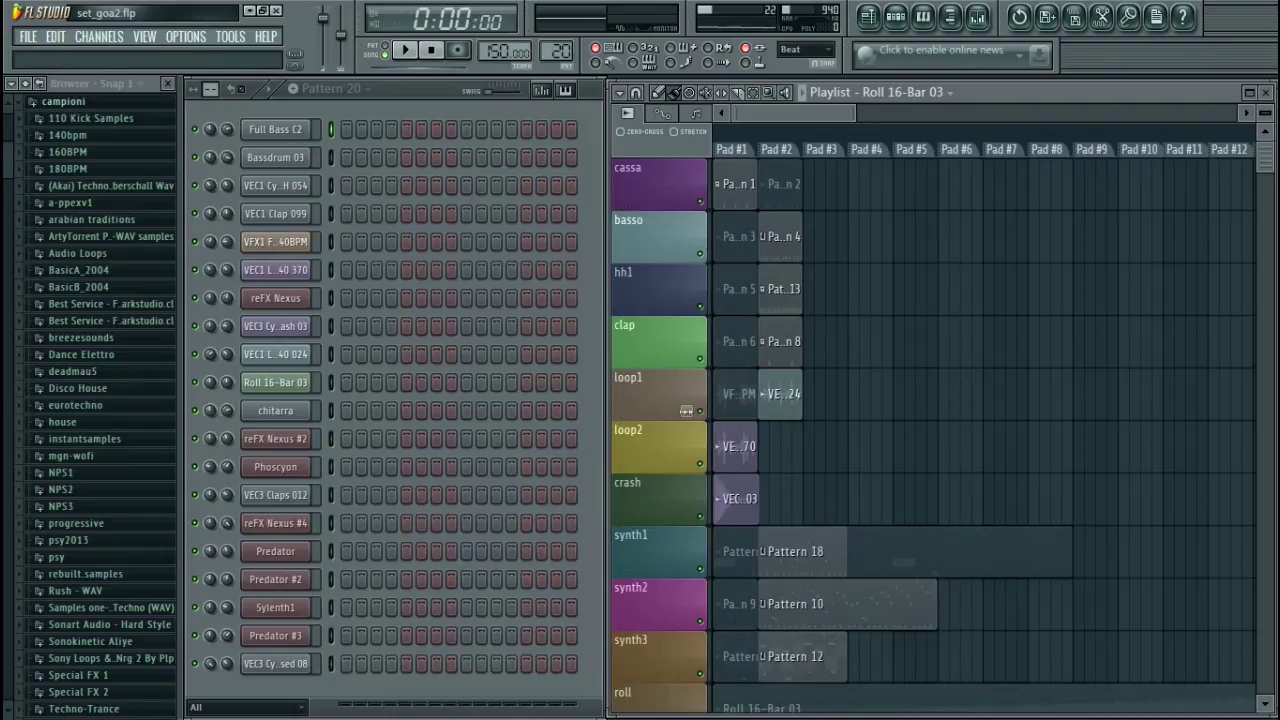
# Step: Check the PAD-One output, input, port and Performance mode channel in the MIDI settings and close them without changes
pyautogui.hotkey('alt', 'o')
pyautogui.press('Down')
pyautogui.press('Return')
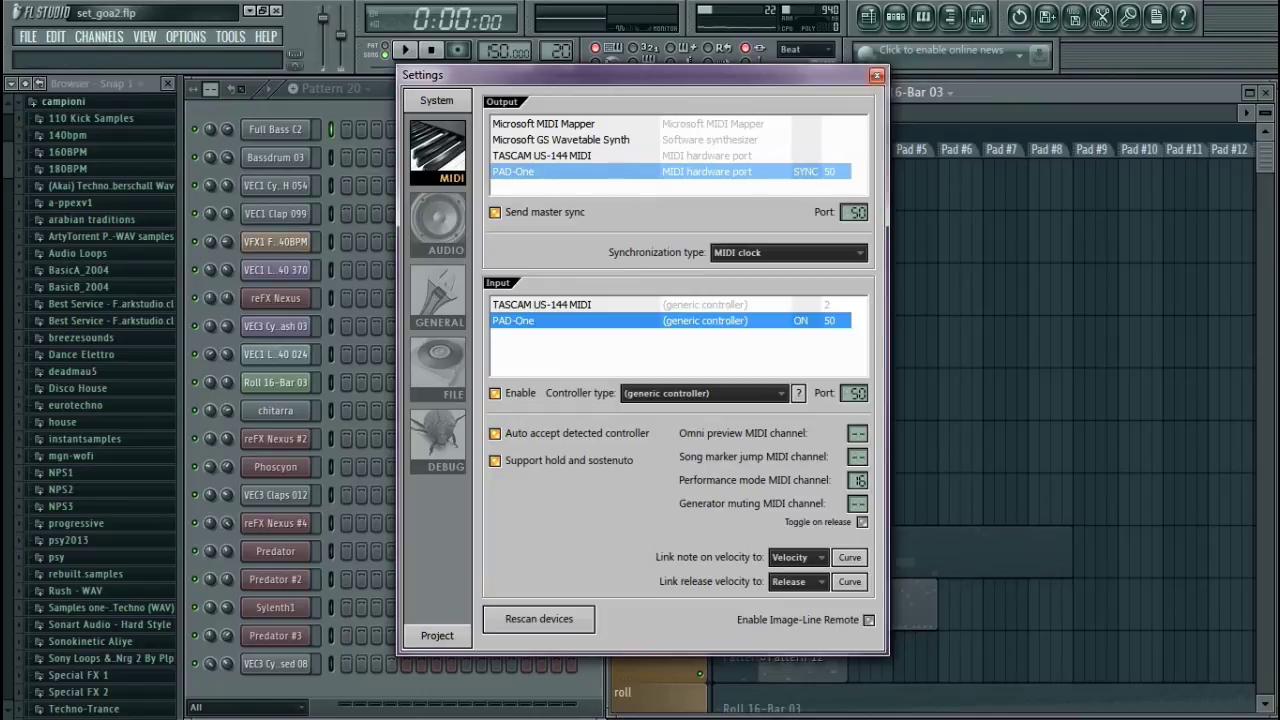
pyautogui.press('Escape')
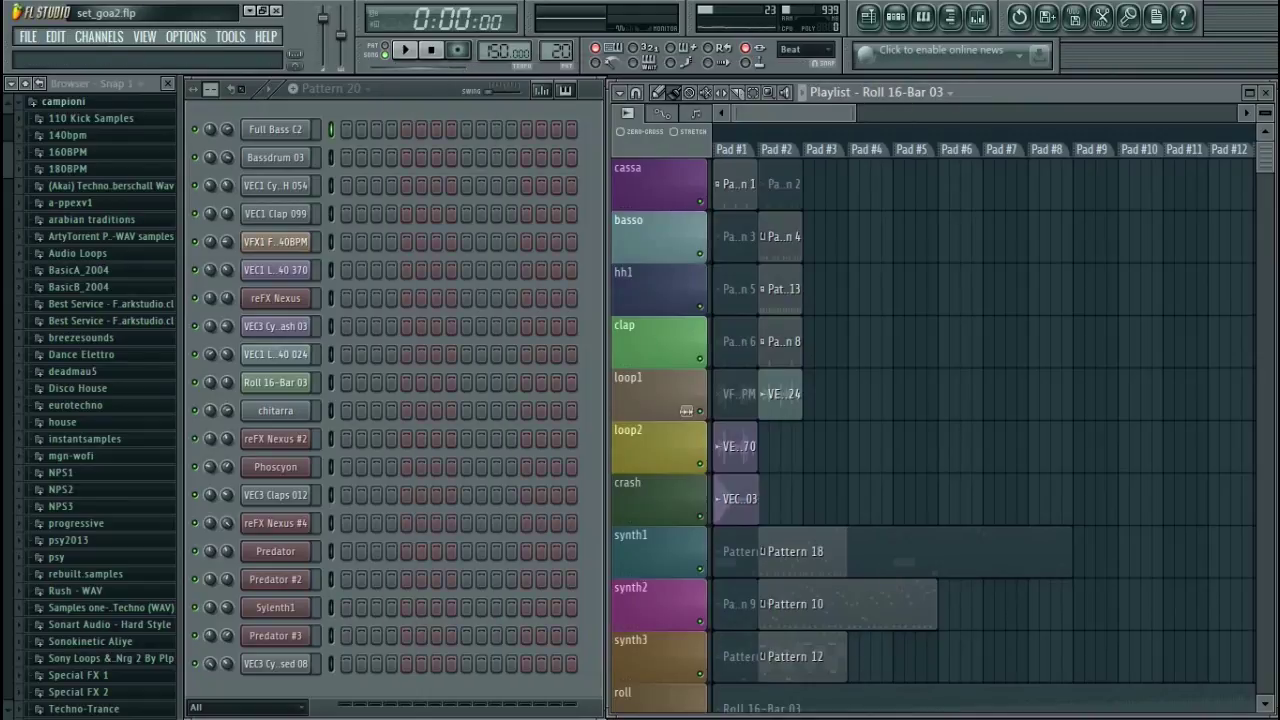